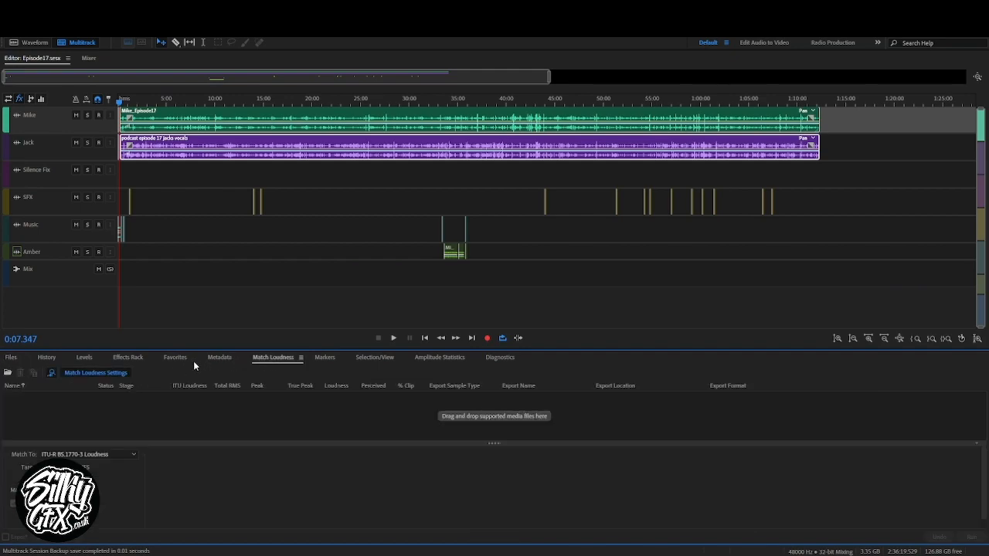
Add the two episode 17 vocal recordings to Match Loudness and review the ITU-R BS.1770-3 Loudness settings
click(10, 358)
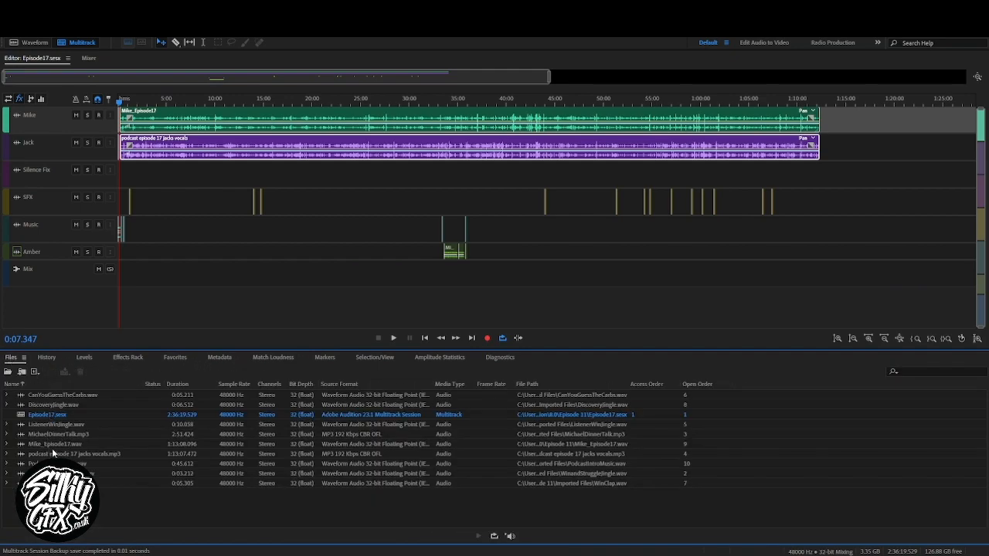
click(53, 445)
ctrl+click(62, 455)
drag(65, 448, 286, 421)
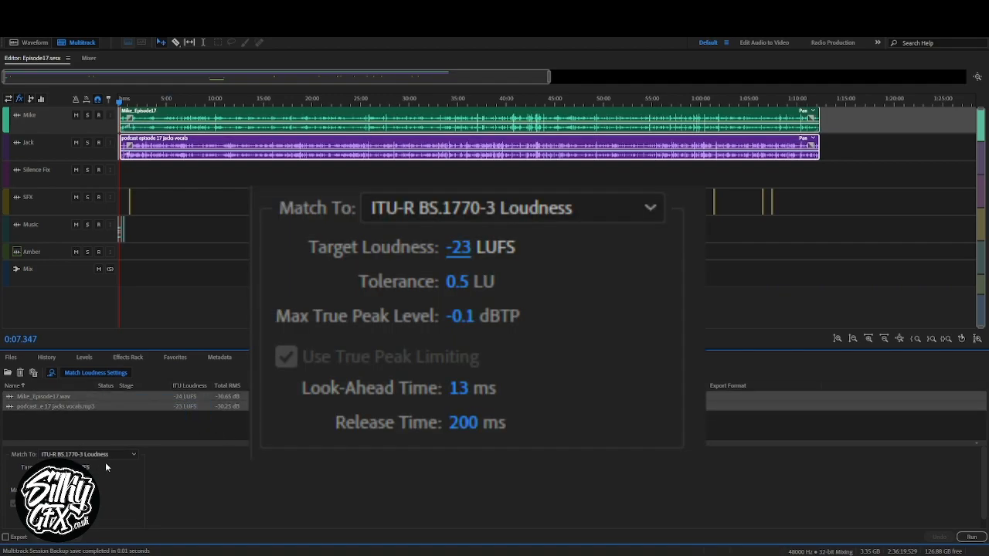
scroll(101, 480, down, 1)
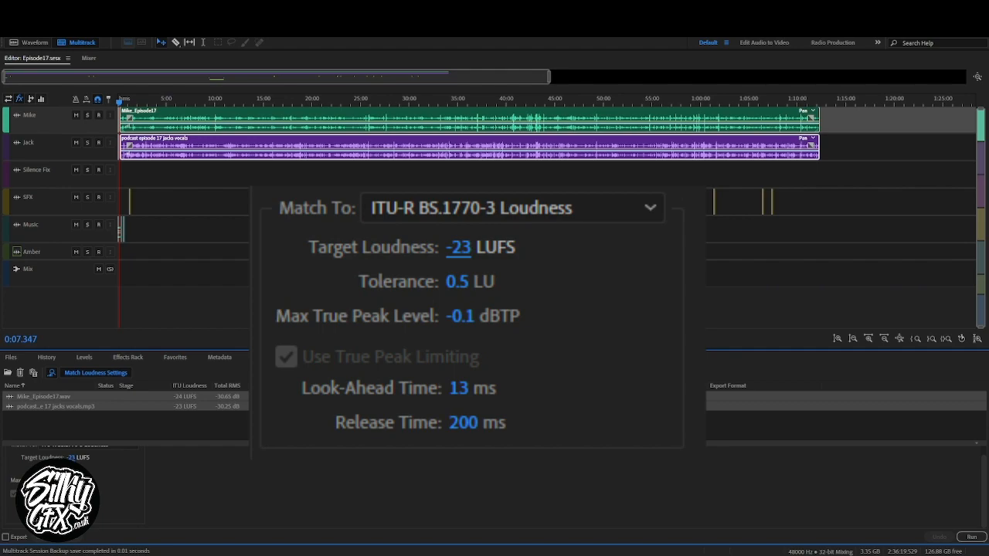
scroll(142, 497, up, 1)
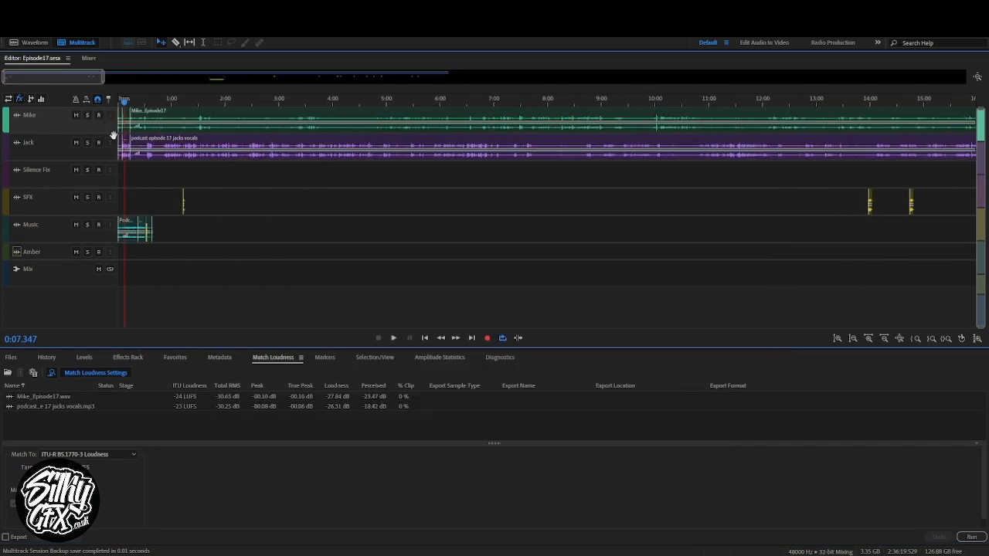
Return the playhead to the session start and inspect the opening clips on the Music and SFX tracks
scroll(140, 170, up, 3)
drag(39, 78, 2, 88)
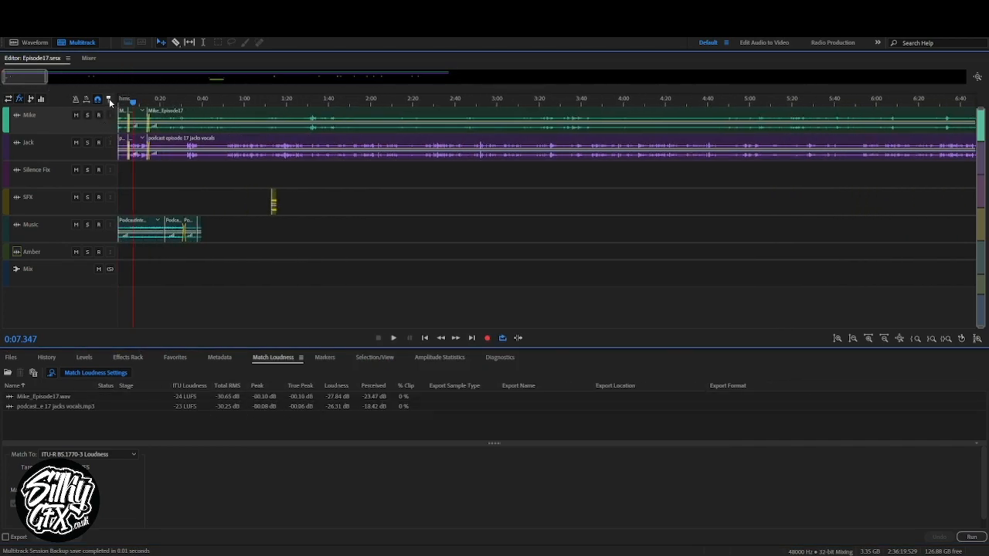
click(121, 98)
click(173, 235)
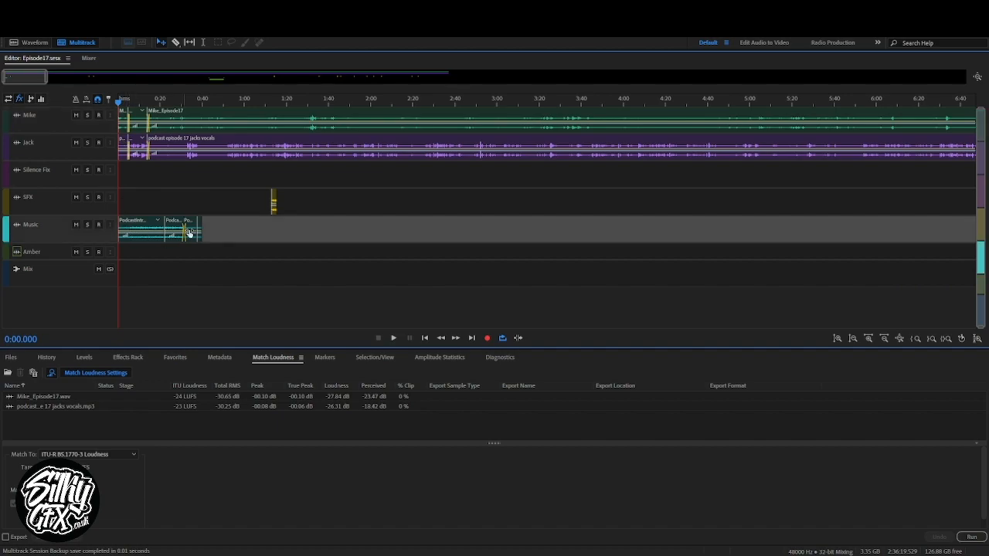
click(283, 197)
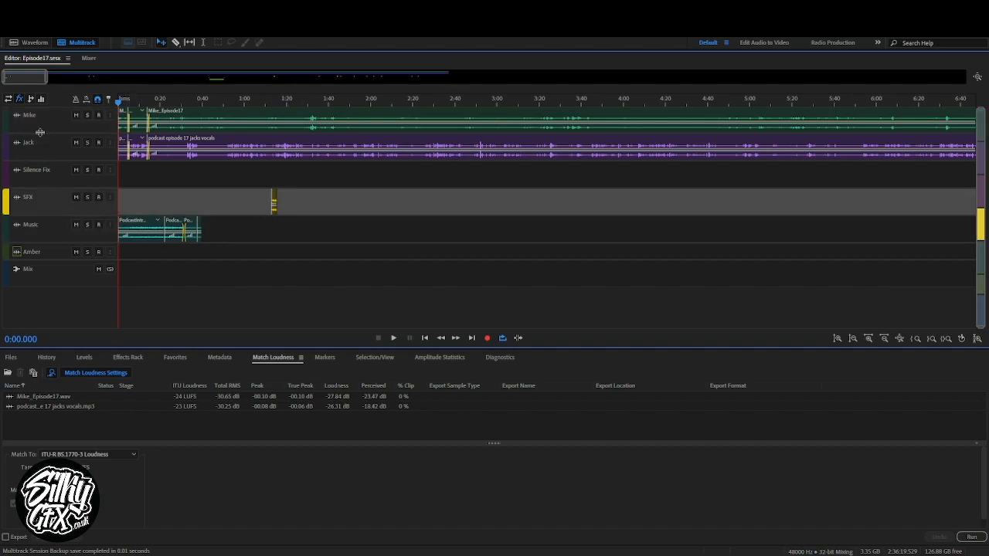
Make the first vocal track taller and view the track effects of both vocal tracks in turn
drag(40, 132, 40, 181)
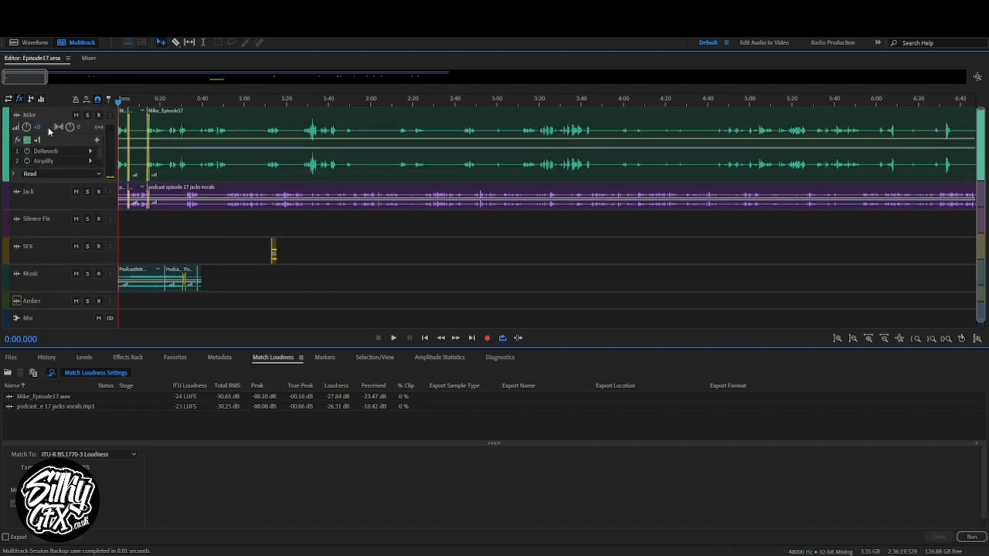
click(128, 357)
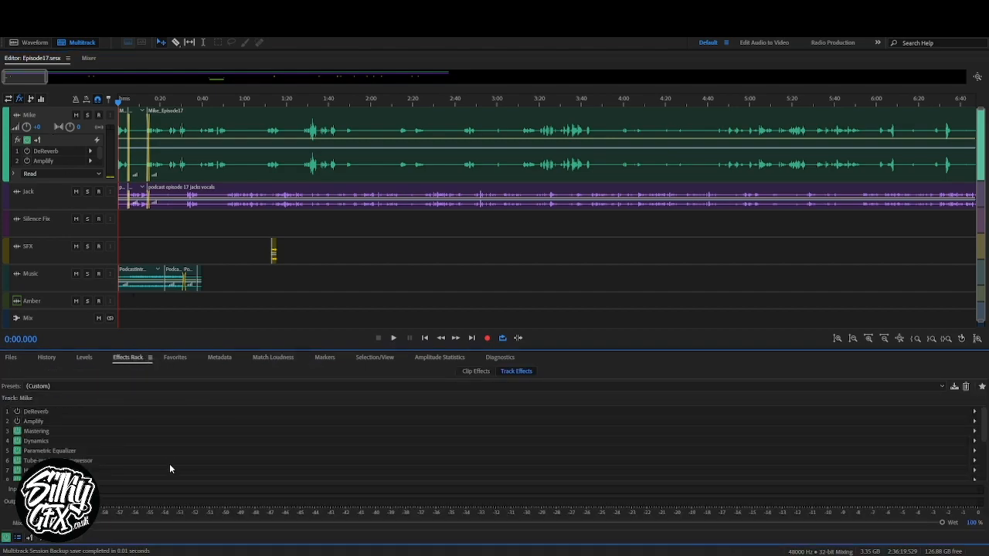
click(42, 199)
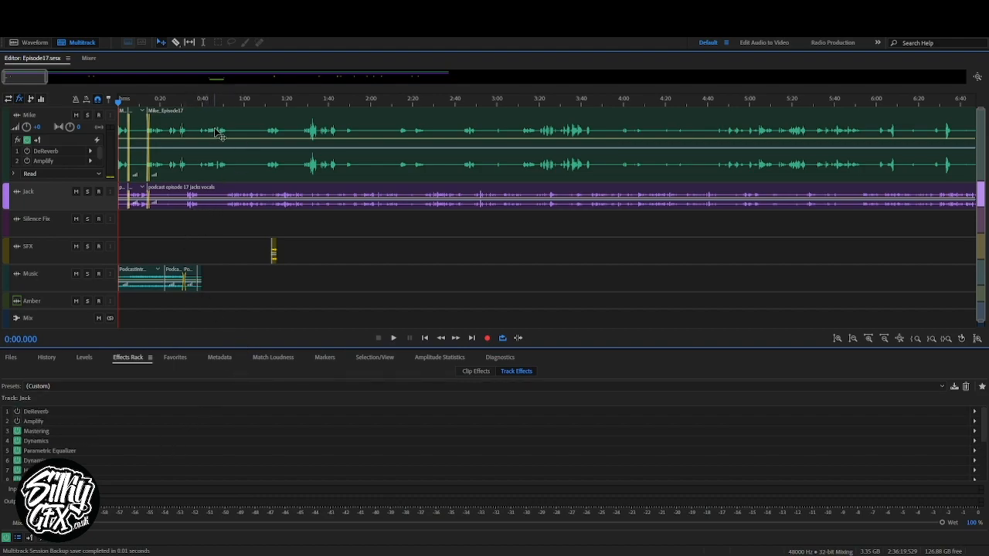
Play the session from about 0:23 to hear the gap in the opening dialogue
click(206, 101)
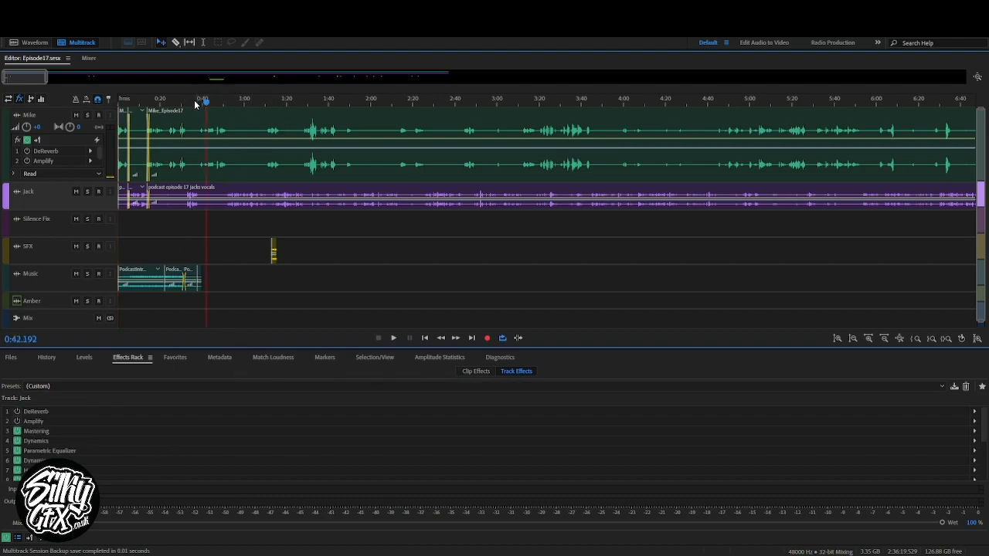
click(167, 101)
key(space)
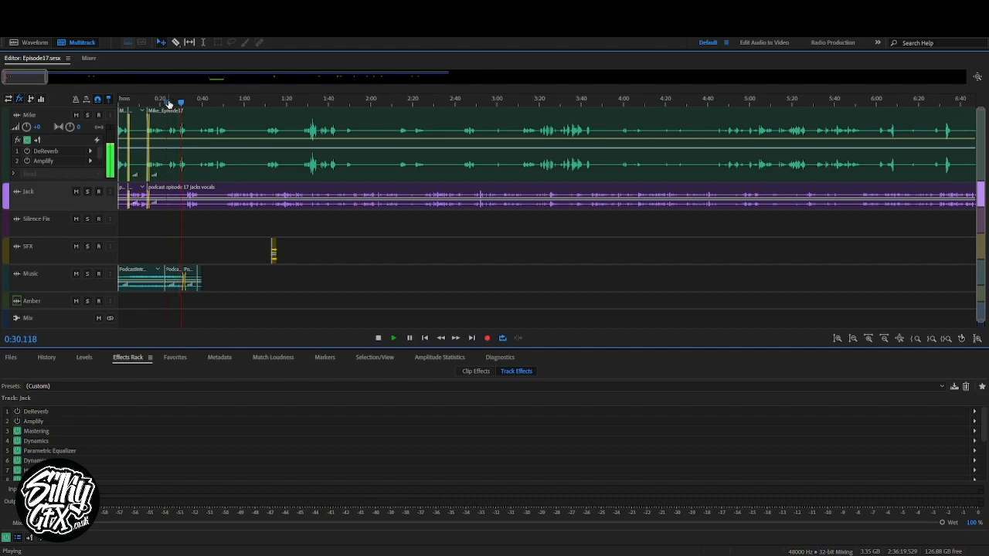
key(space)
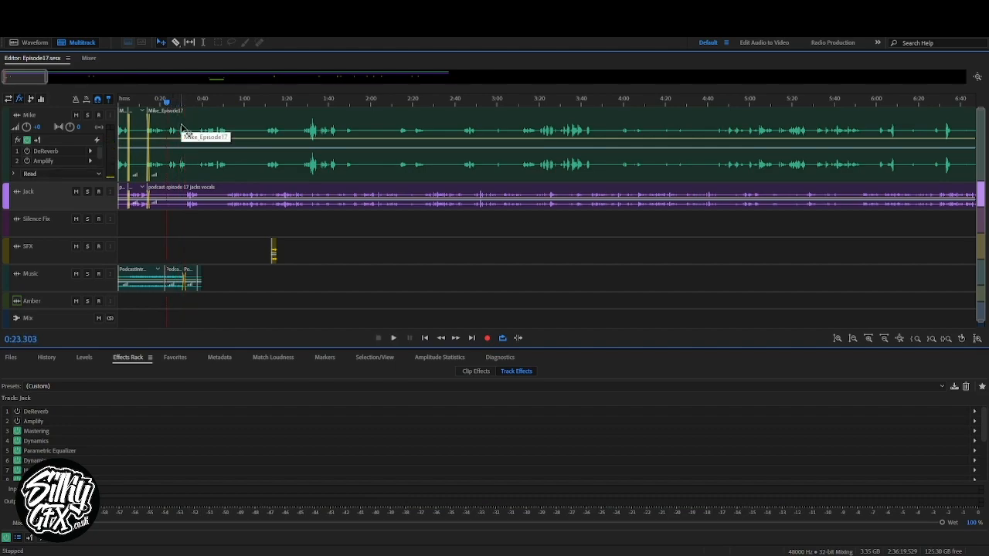
Split the first vocal clip near 0:29 and the second vocal clip near 0:31
scroll(165, 172, up, 3)
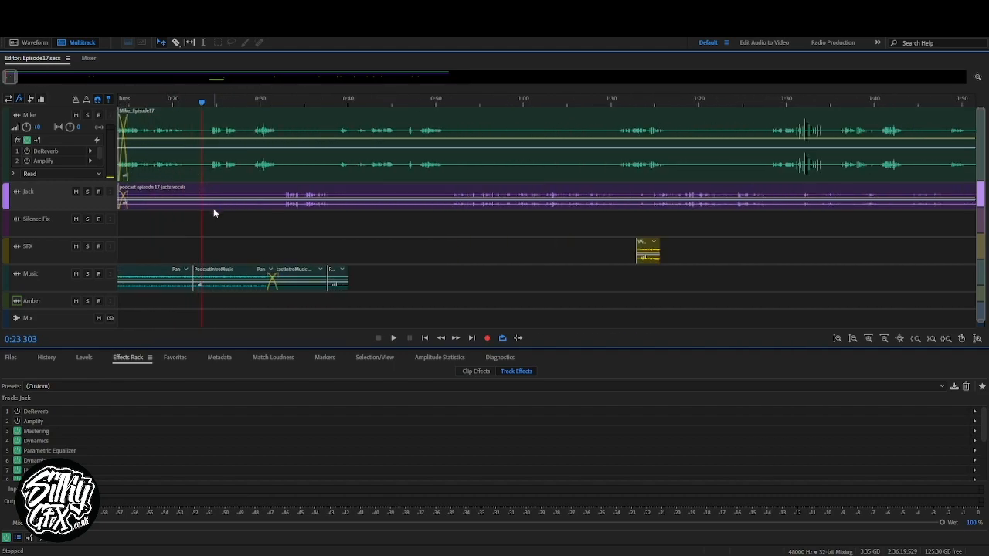
scroll(217, 205, up, 2)
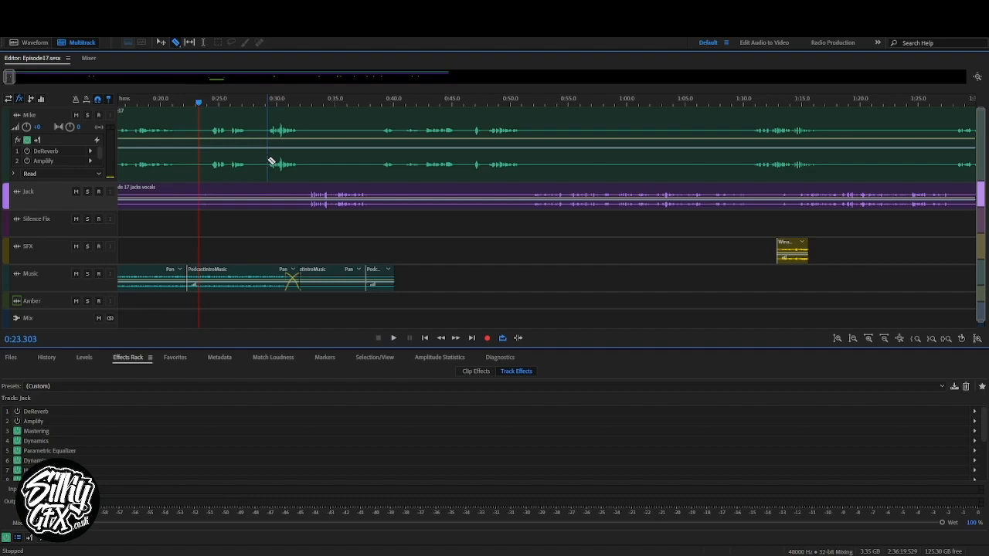
click(271, 161)
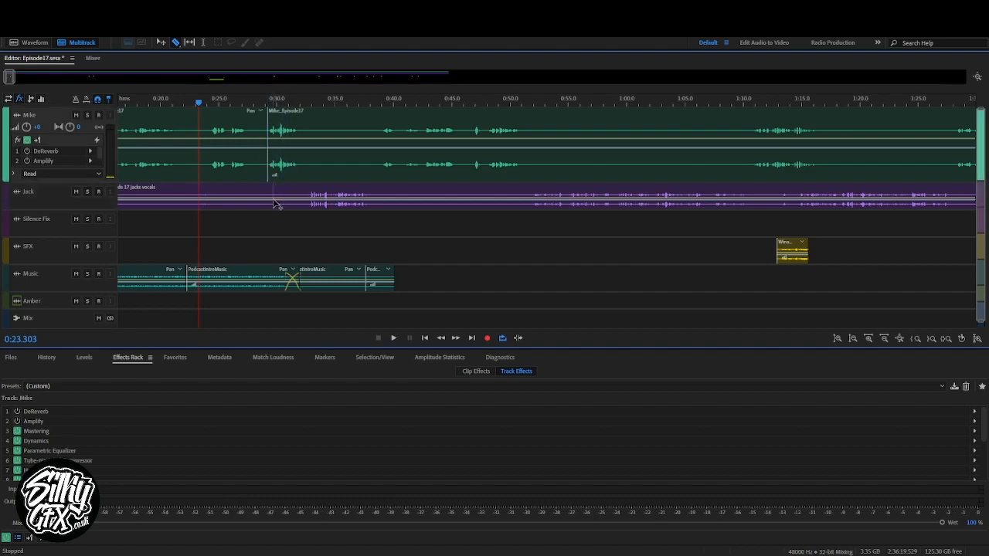
click(293, 193)
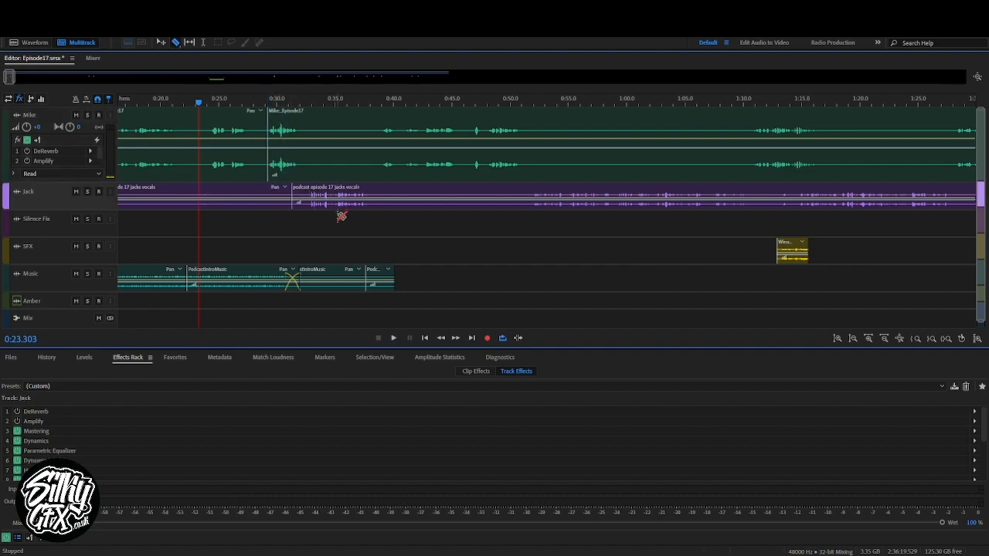
Move both vocal clips after the cuts about 2 seconds earlier to crossfade them, and play the edit from about 0:25
click(367, 213)
ctrl+click(370, 178)
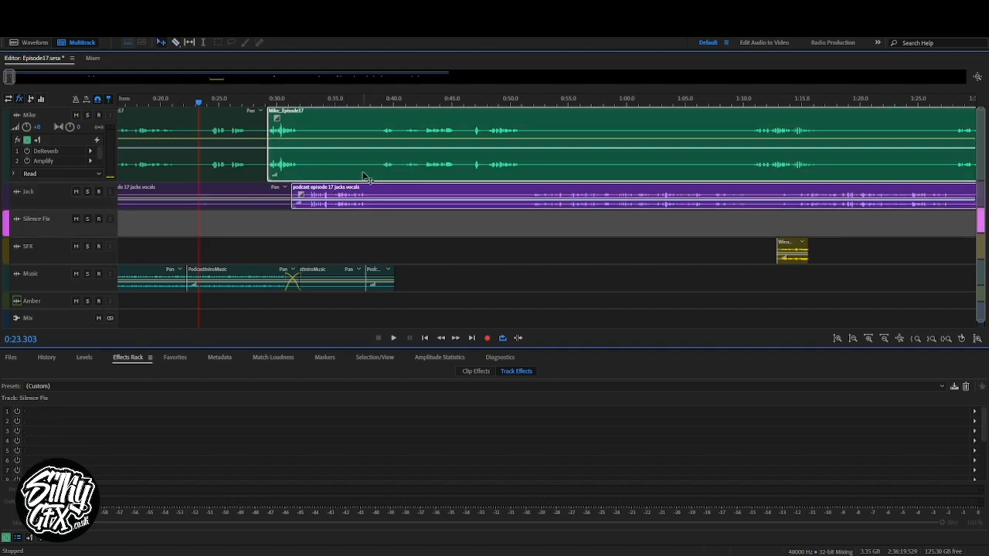
drag(363, 174, 341, 174)
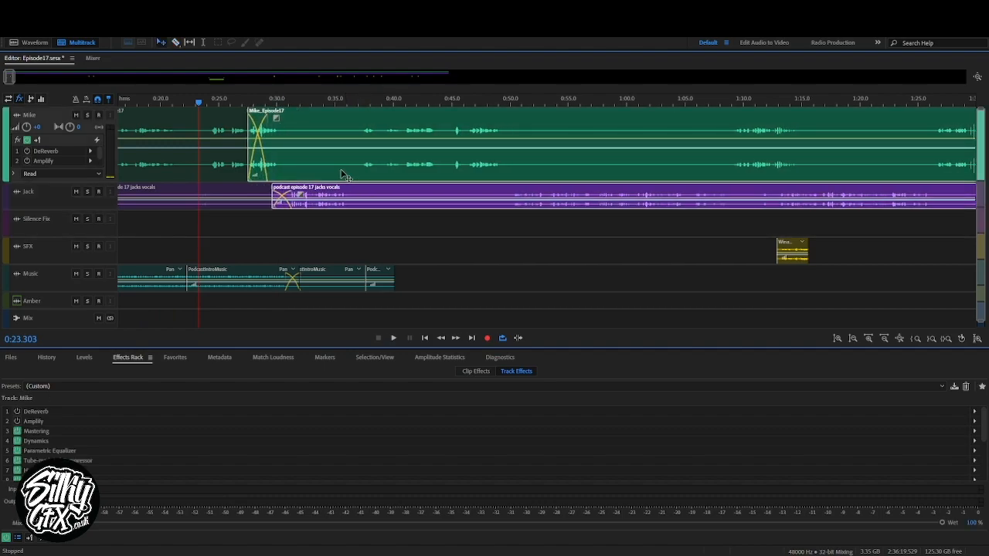
click(214, 101)
key(space)
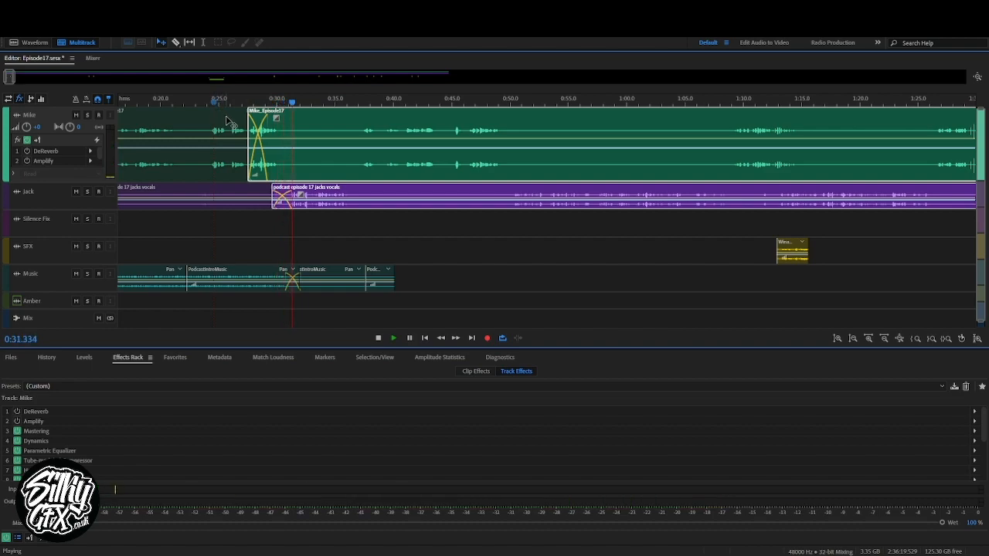
key(space)
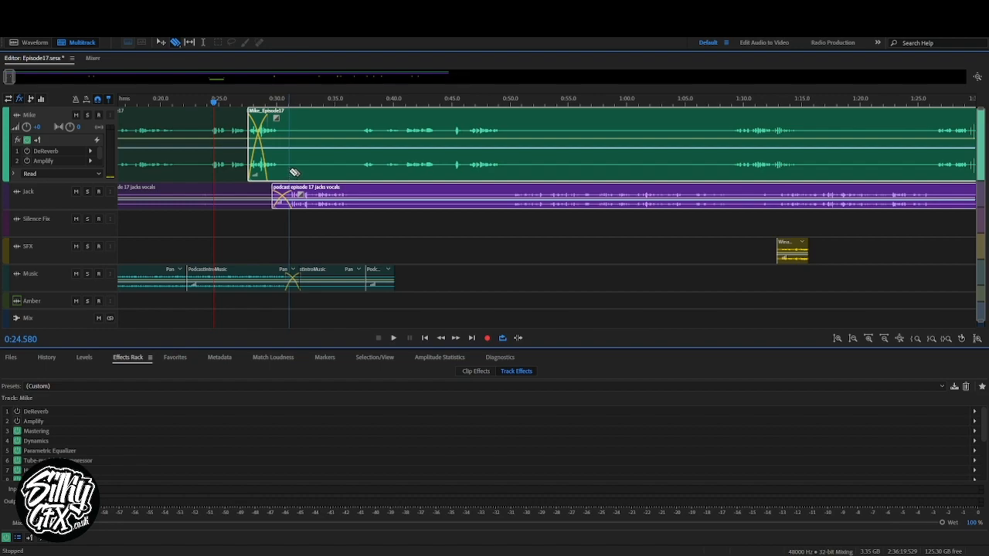
Split all tracks near 0:31, move the following vocal clips about 1 second earlier, and play back from about 0:29
shift+click(289, 181)
drag(325, 214, 340, 174)
click(271, 101)
key(space)
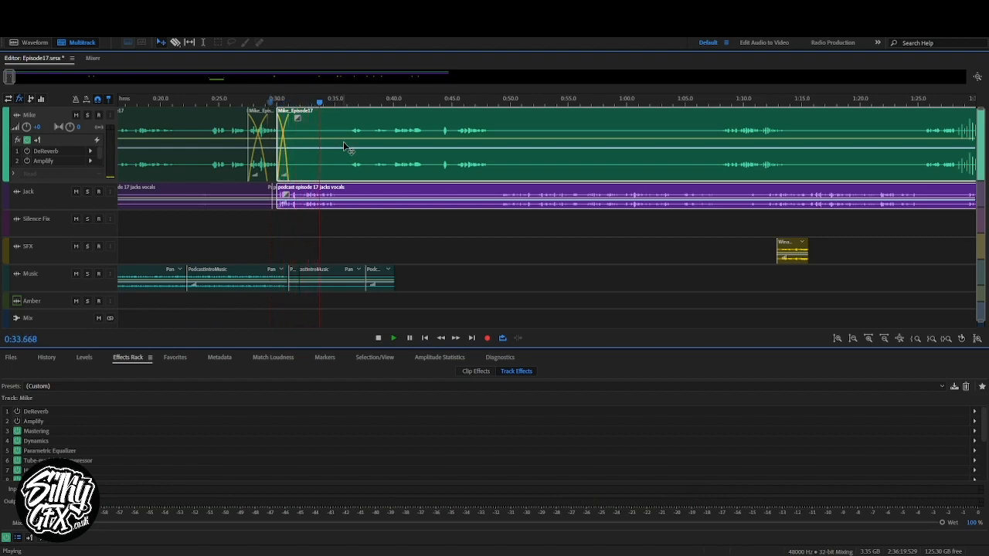
key(space)
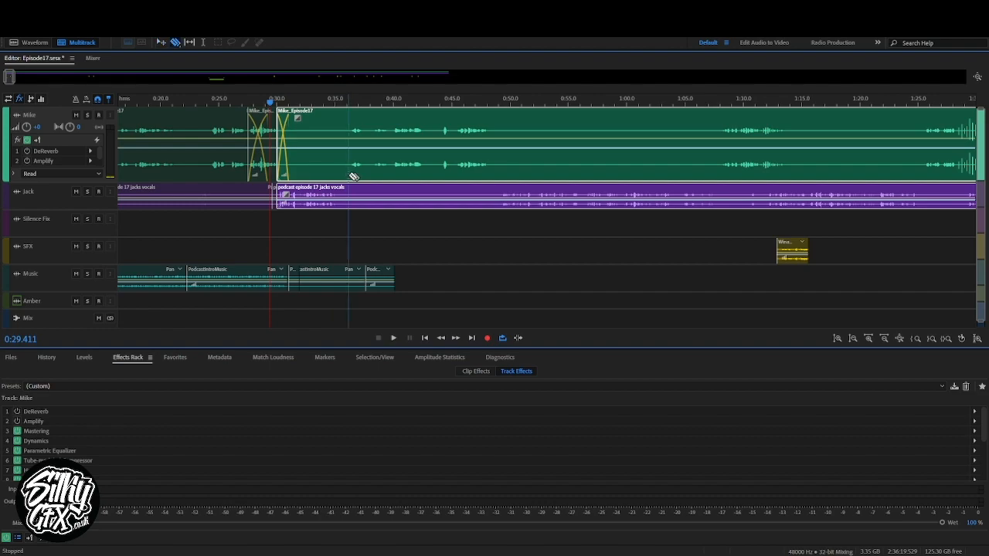
Split all tracks near 0:36, shift the following vocal clips about 1 second earlier, and play back from about 0:34
click(351, 175)
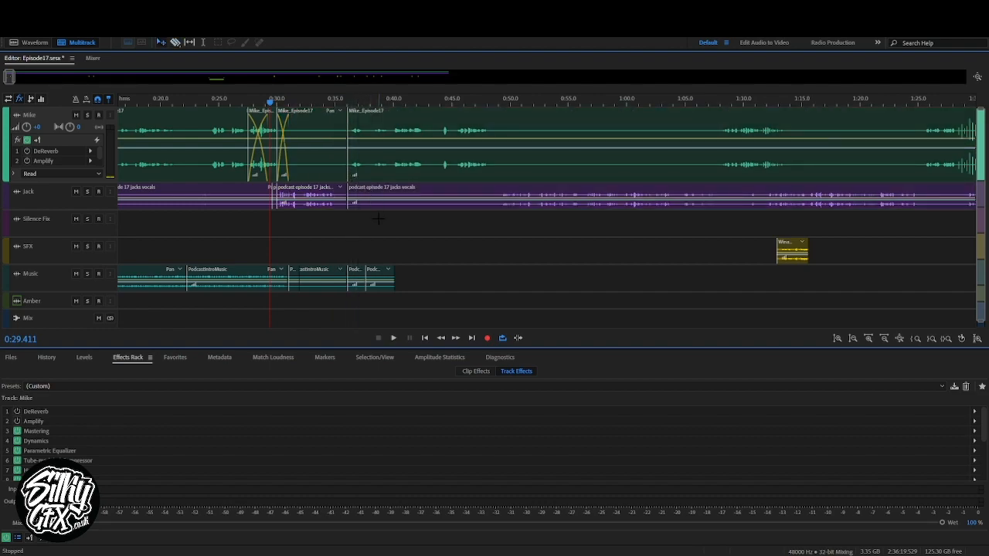
drag(379, 178, 375, 179)
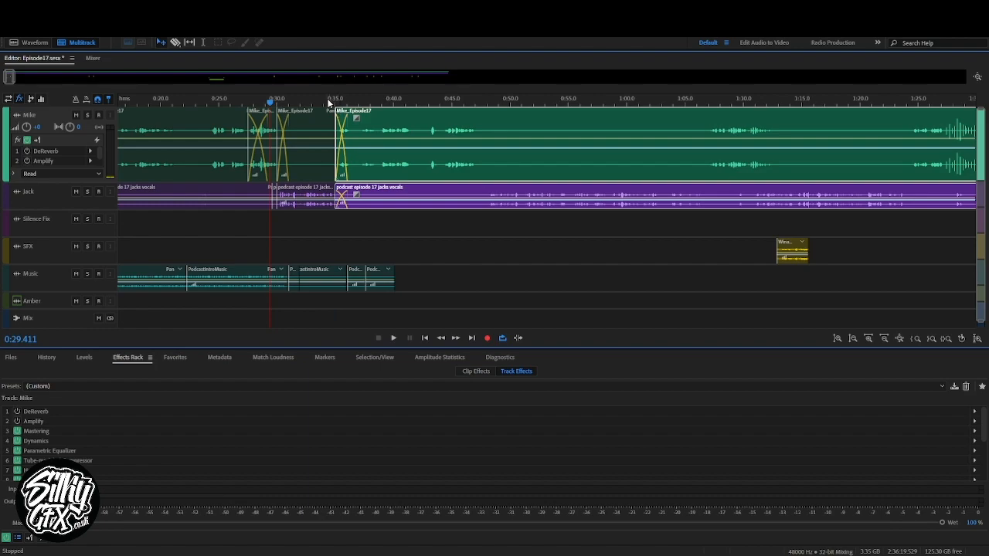
click(329, 103)
key(space)
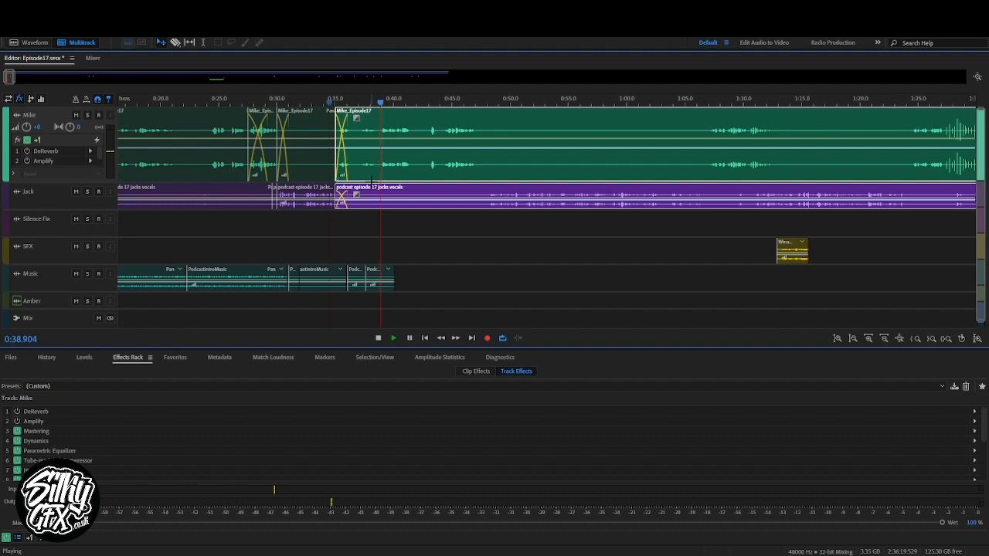
key(space)
Split both vocal clips near 0:39 and select the parts after the cut
key(r)
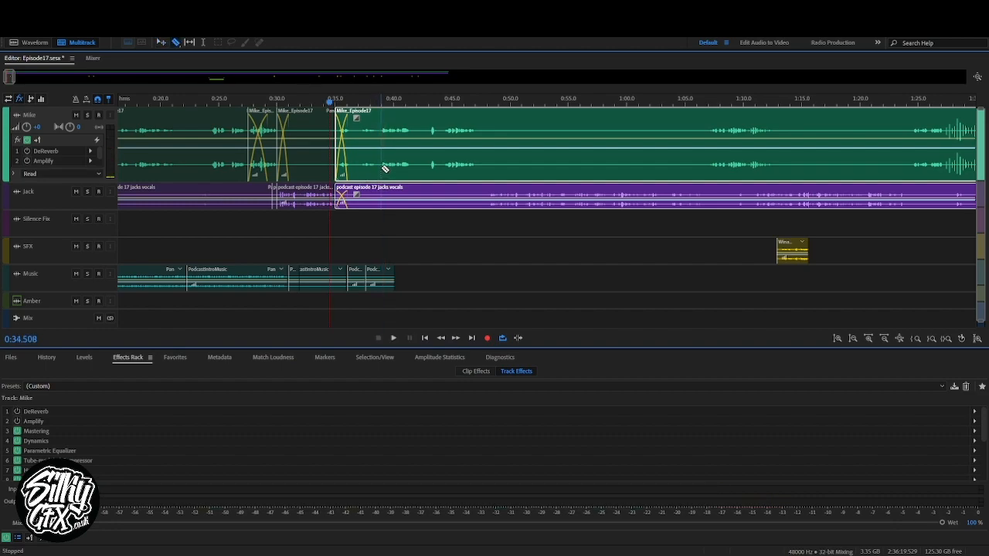
click(381, 168)
key(ctrl+z)
click(381, 179)
key(v)
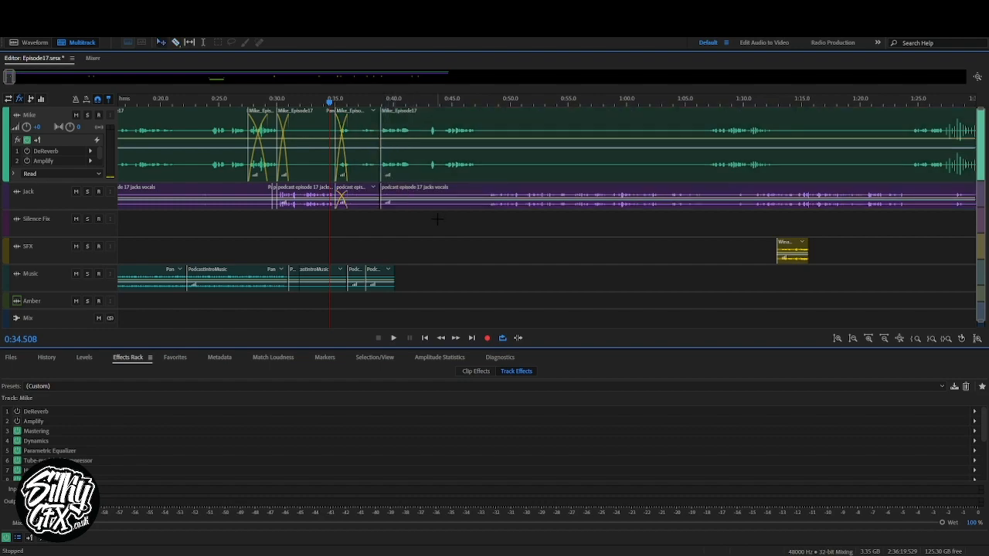
drag(435, 220, 439, 146)
Scan the selected vocal clips with the Delete Silence diagnostic and strip all detected silences from them
click(497, 359)
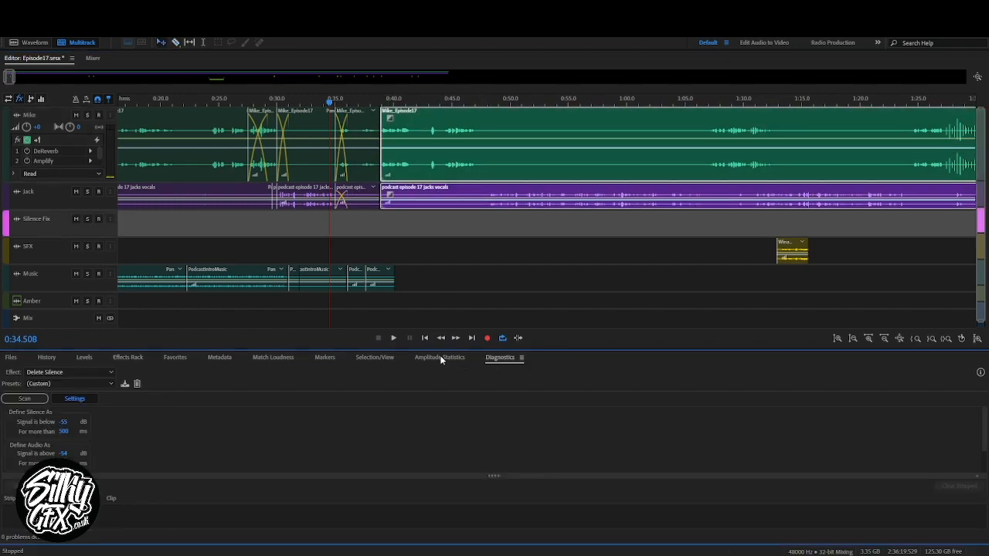
click(93, 373)
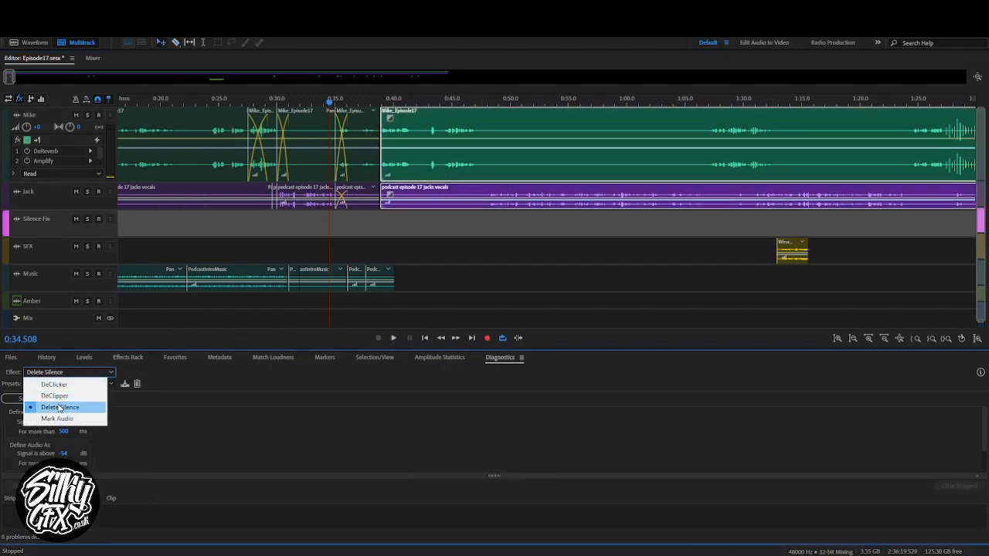
click(60, 407)
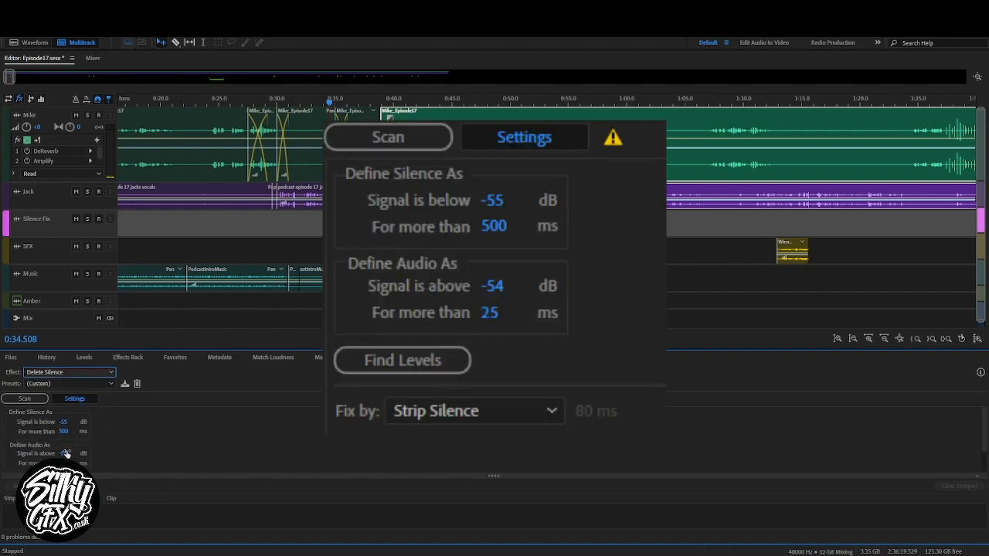
scroll(152, 440, down, 2)
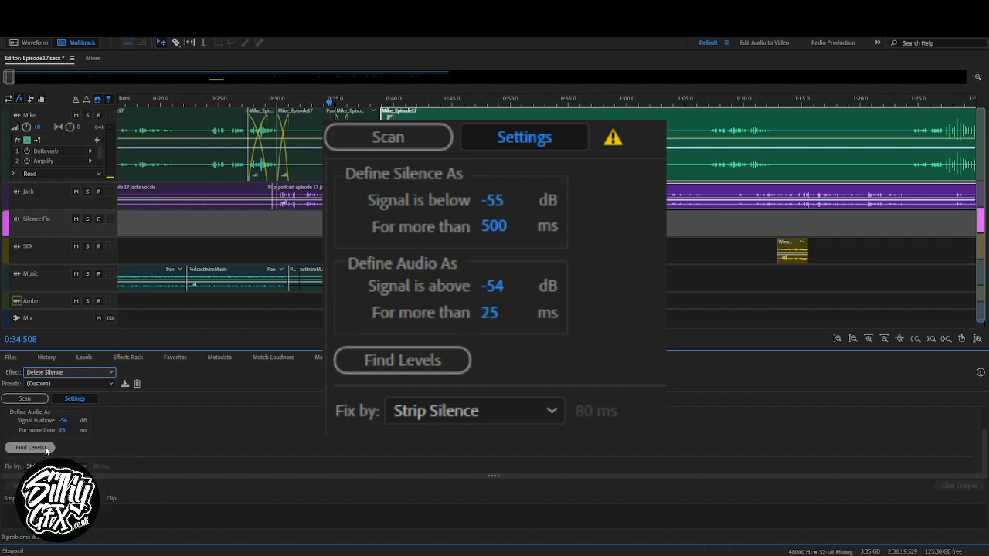
click(27, 398)
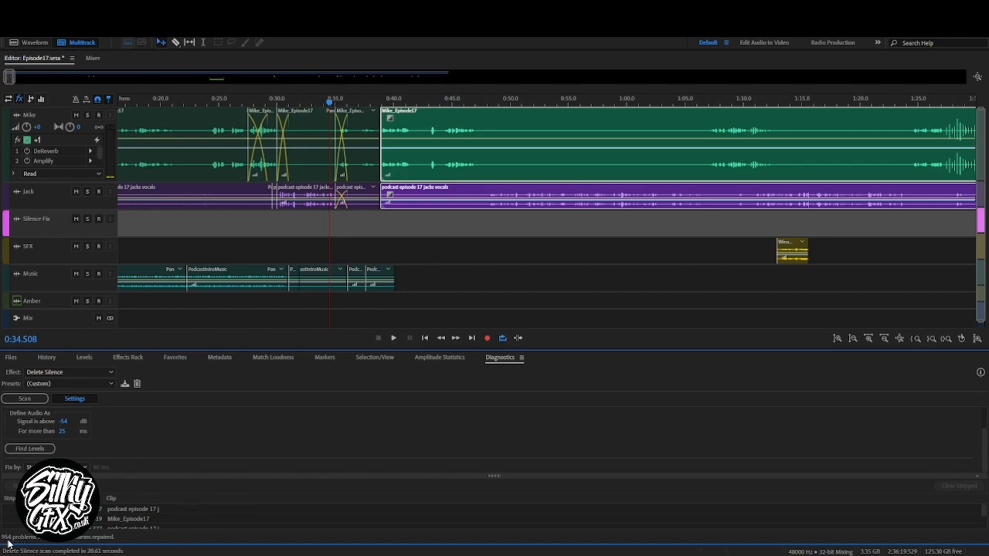
click(58, 486)
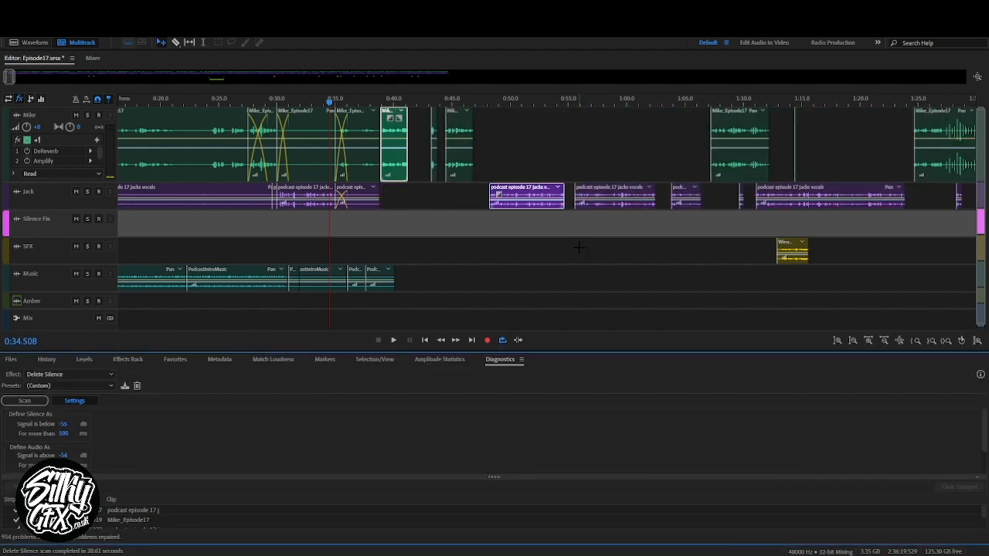
click(535, 231)
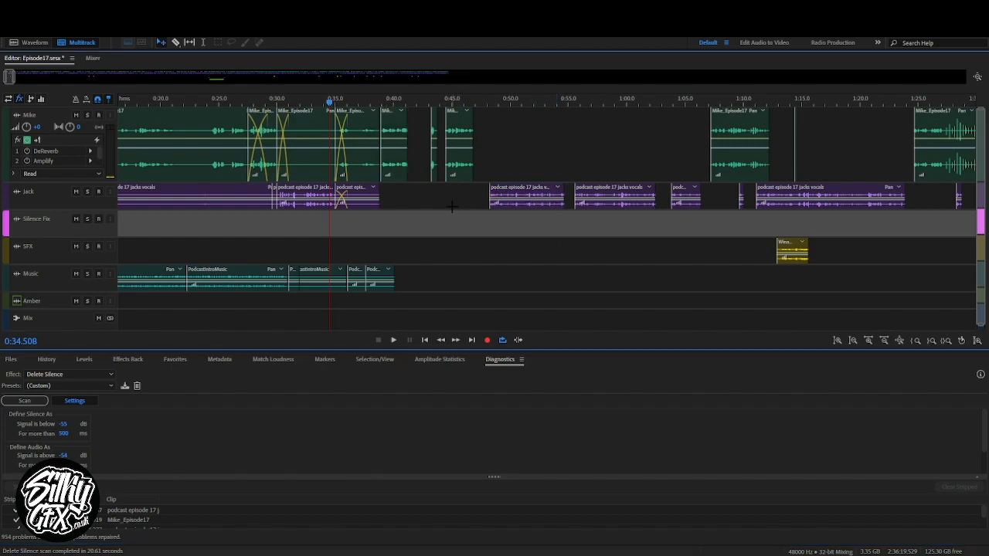
Play back from about 0:43 and 0:40, and delete the first vocal track's clip between about 0:39 and 0:41
click(432, 100)
key(space)
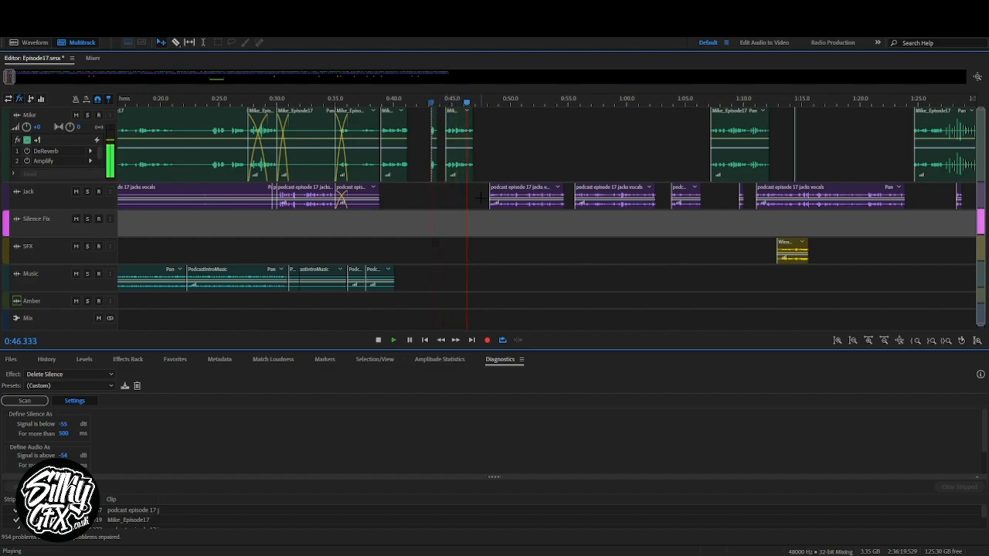
key(space)
click(397, 99)
key(space)
key(space)
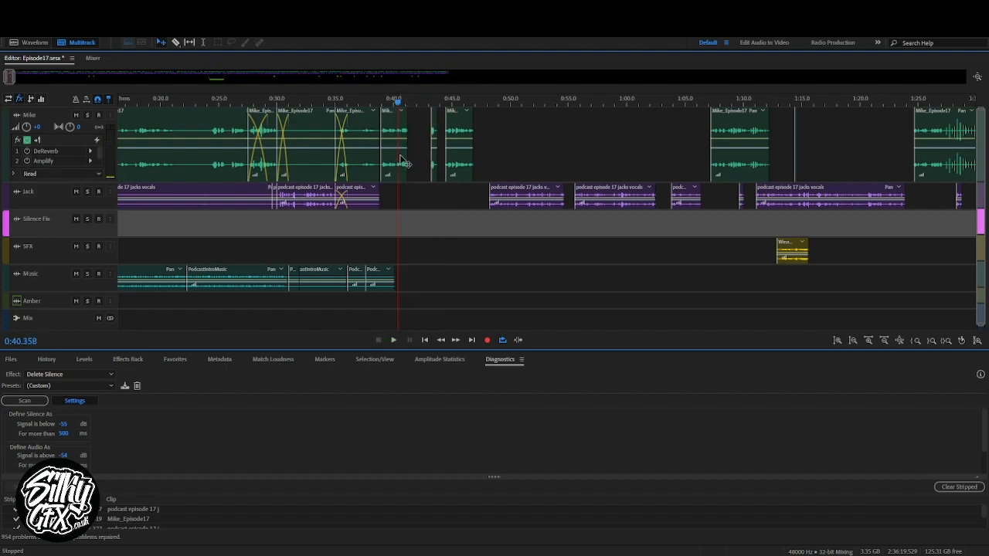
click(400, 142)
key(Delete)
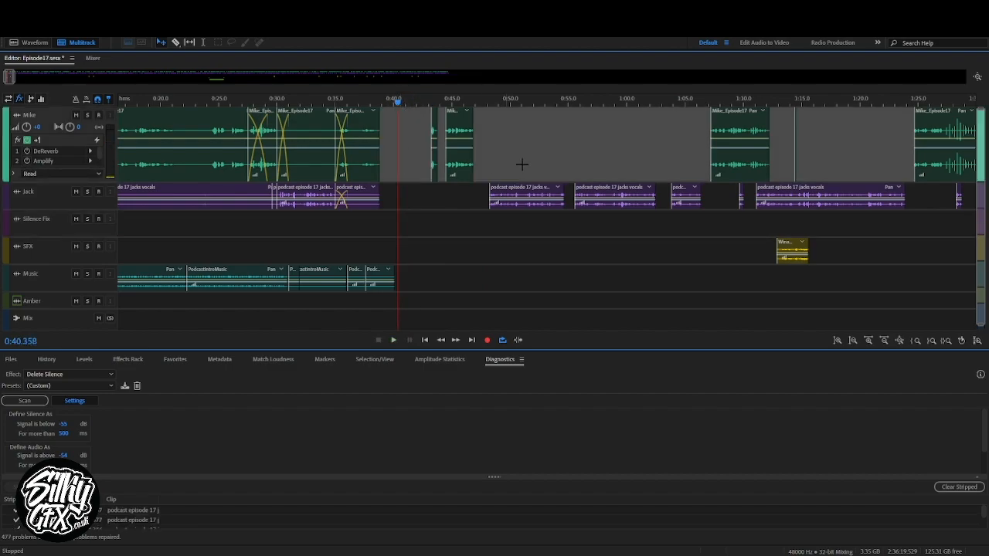
Place WinandStruggleJingle.wav on the SFX track at about 0:39 and play back from about 0:38
click(794, 251)
click(11, 359)
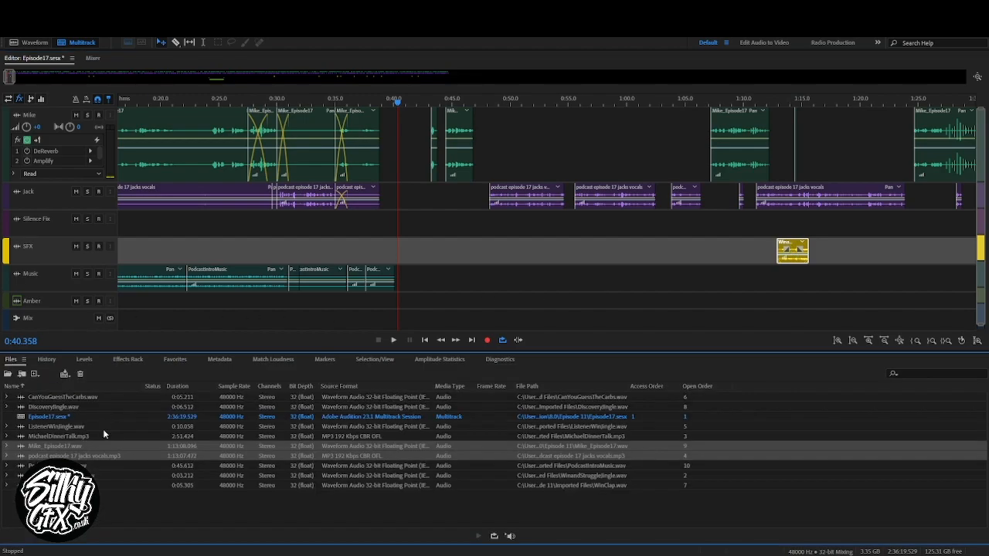
drag(31, 476, 378, 256)
click(377, 102)
key(space)
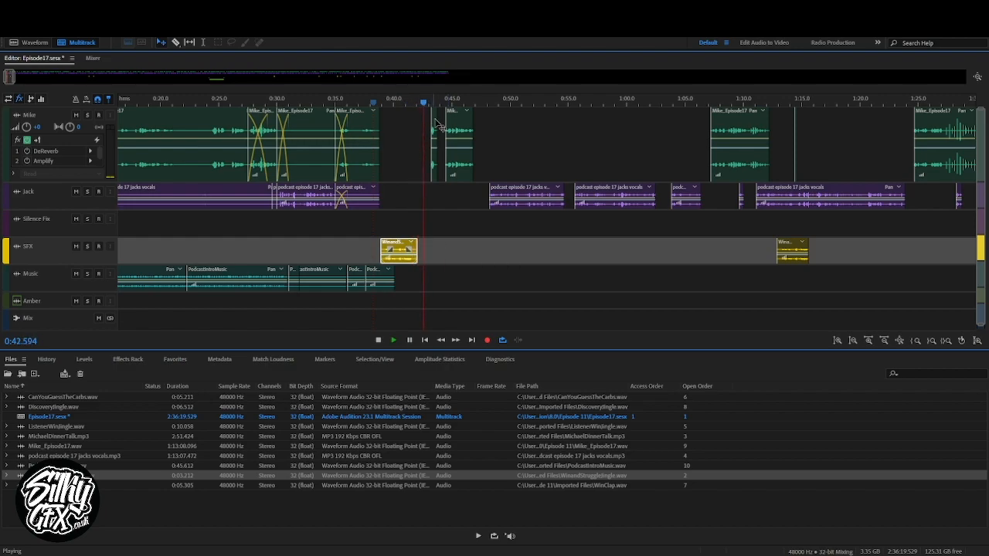
Delete the SFX clip at about 1:13 and stop playback
click(802, 260)
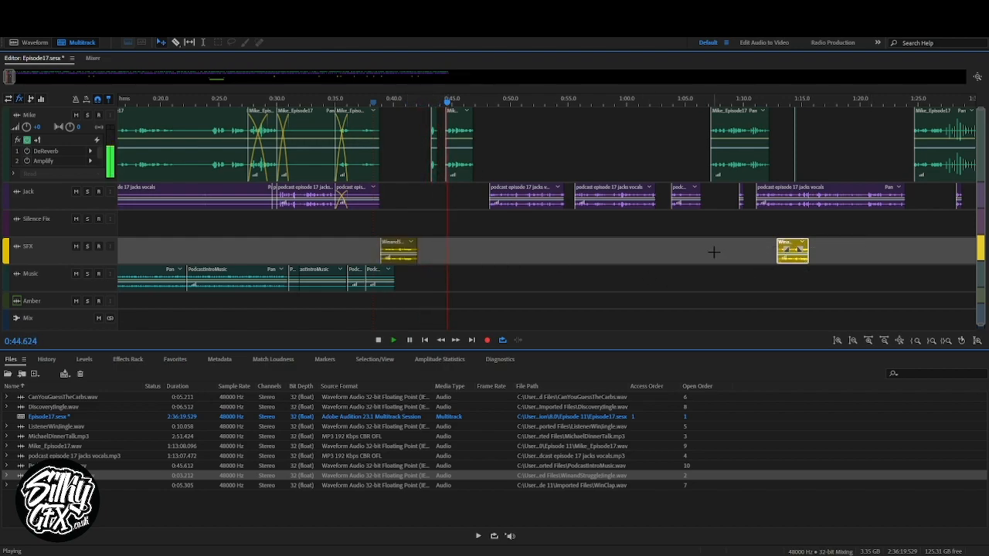
key(Delete)
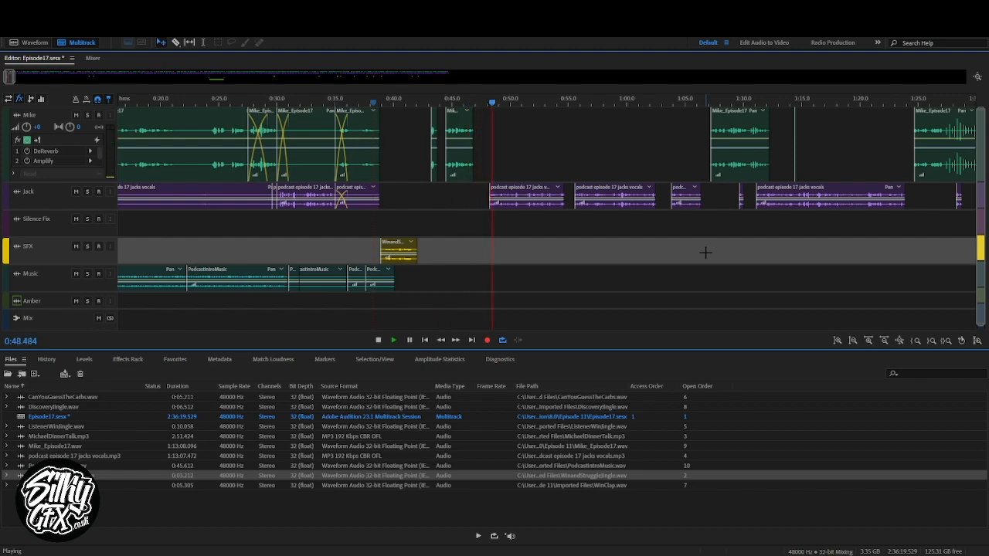
key(space)
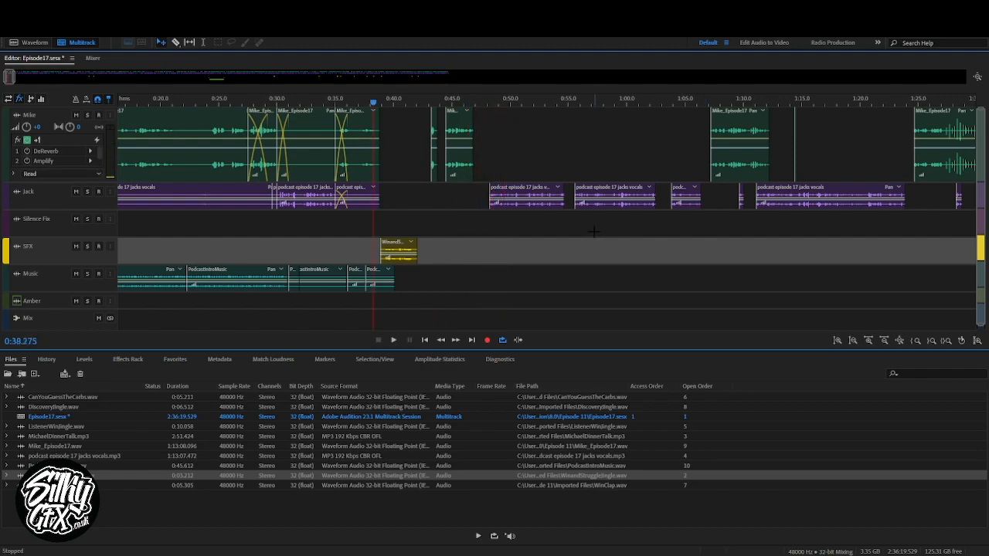
Delete all SFX clips that follow the jingle at 0:39
scroll(594, 231, down, 10)
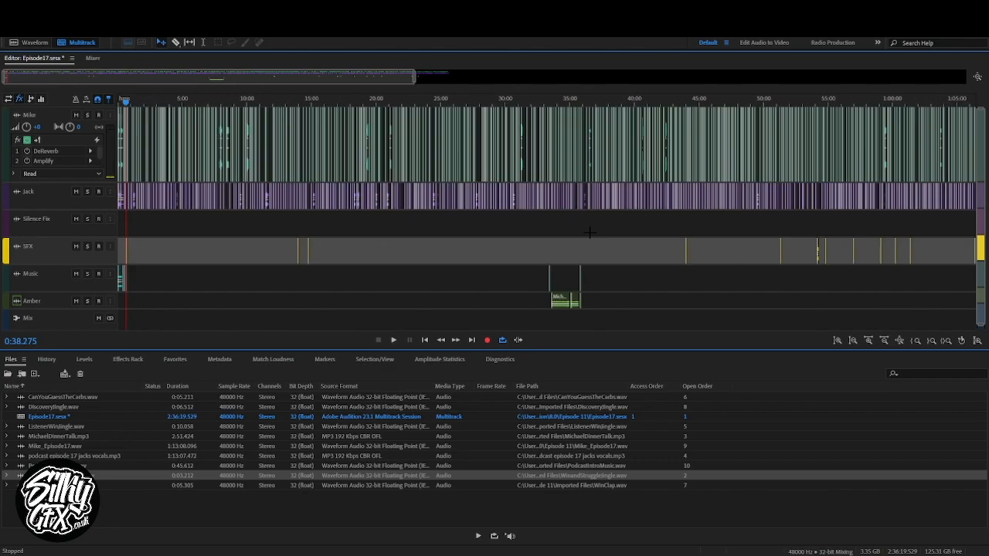
scroll(542, 240, down, 3)
drag(661, 247, 247, 257)
key(Delete)
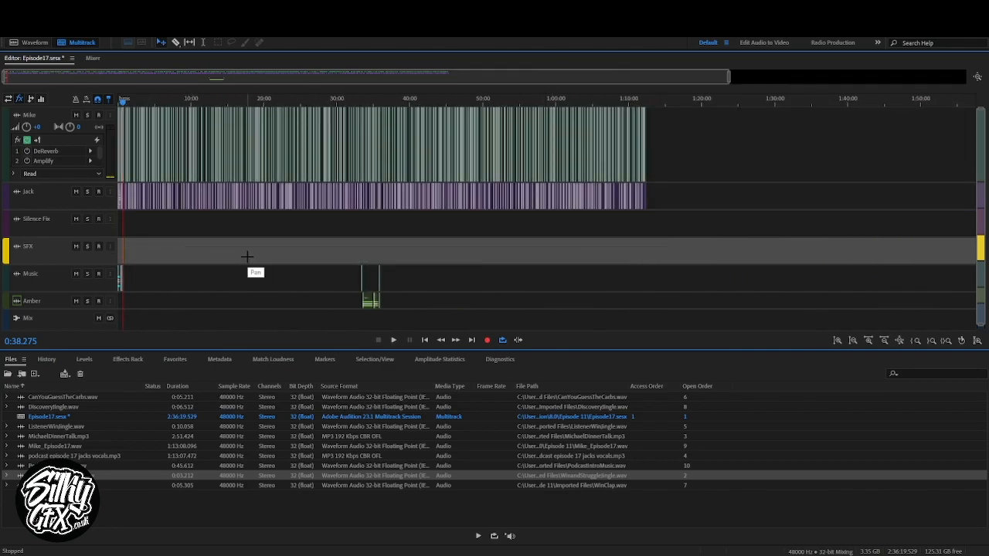
Delete the Music clips and the dialogue clips beneath them between about 33 and 36 minutes
scroll(485, 275, up, 4)
click(486, 275)
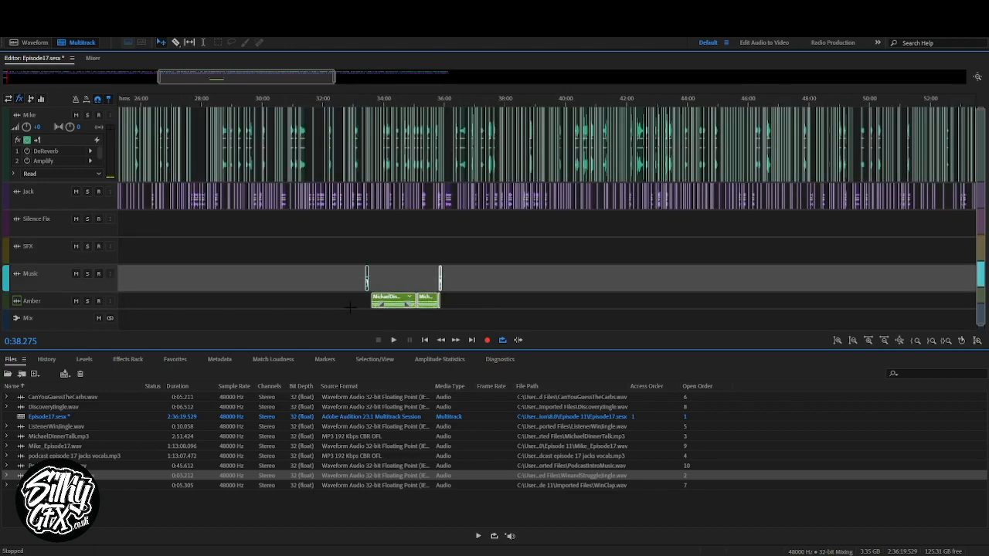
key(Delete)
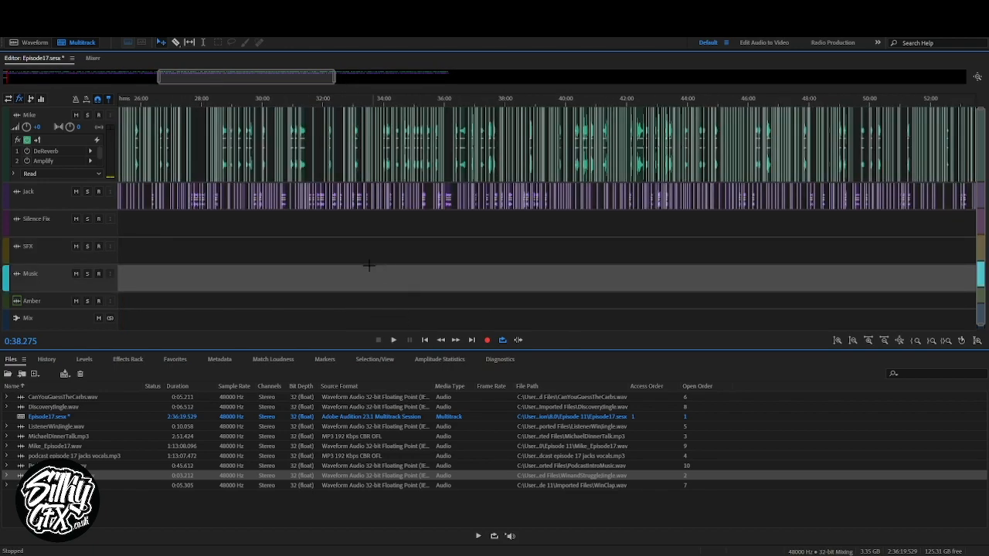
Review the vocal, SFX and Music clips across the full session timeline
scroll(362, 274, down, 3)
drag(323, 77, 109, 87)
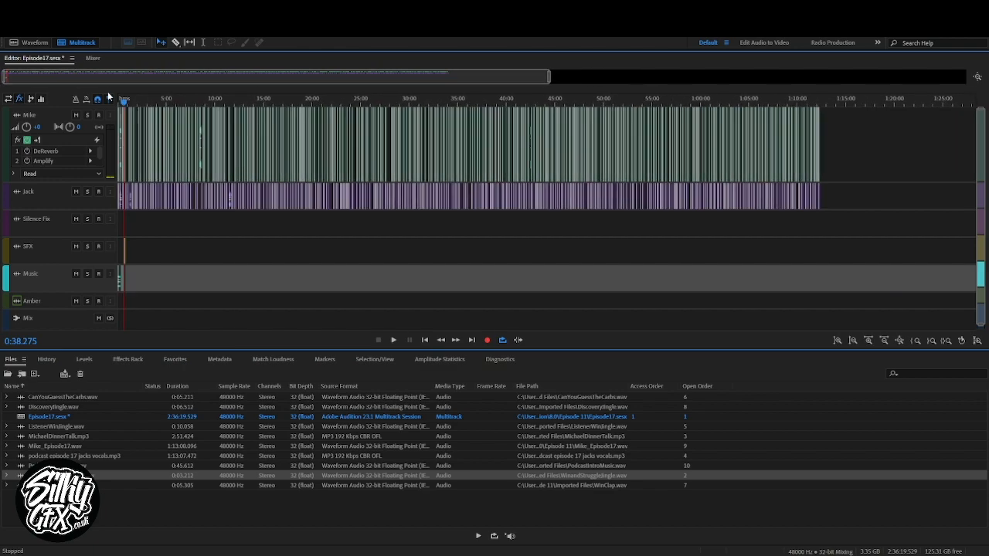
scroll(142, 258, up, 5)
scroll(125, 77, up, 5)
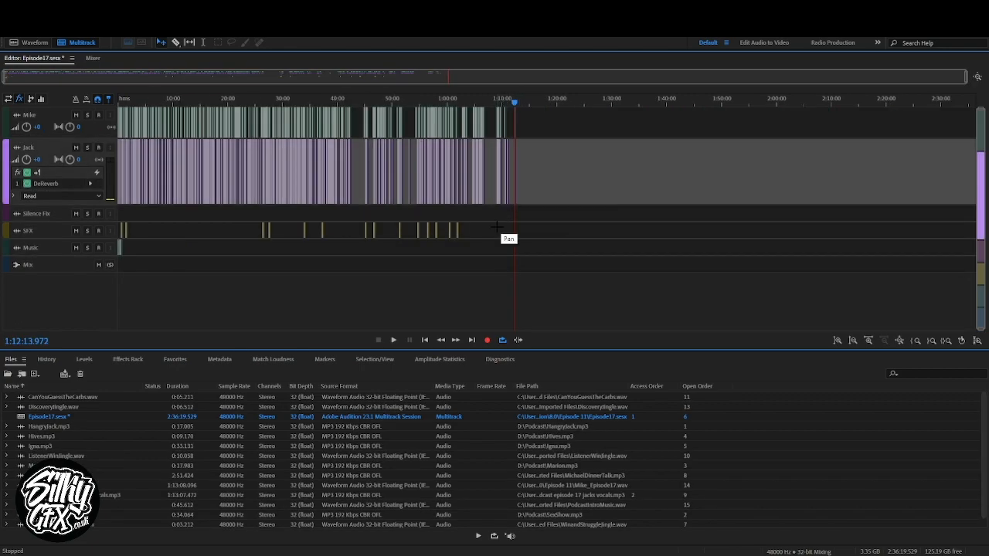
click(501, 230)
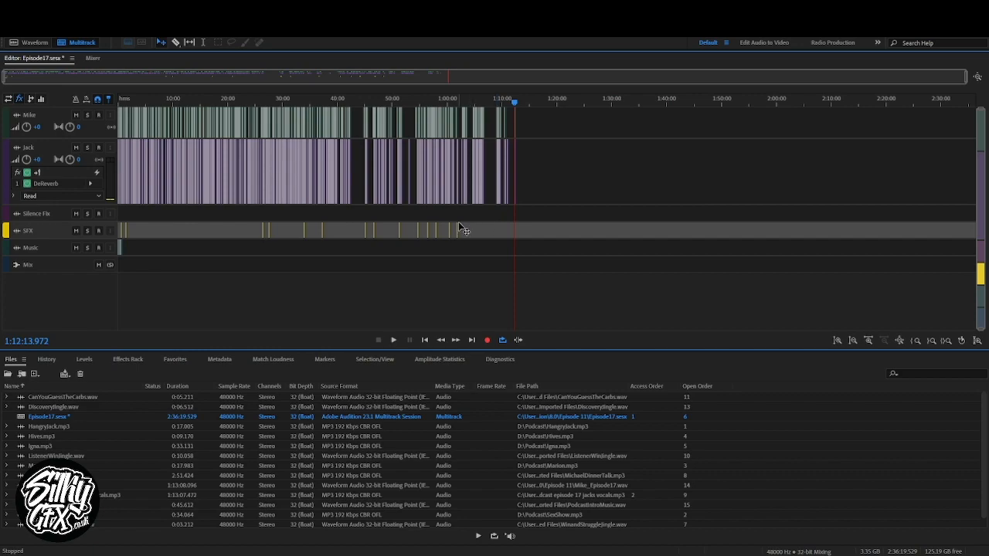
scroll(338, 224, up, 2)
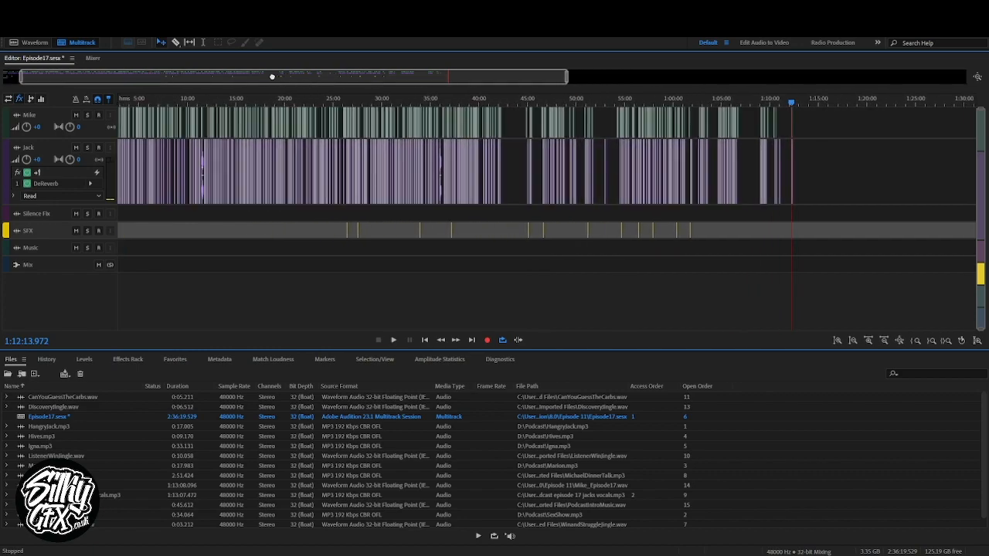
drag(275, 76, 256, 77)
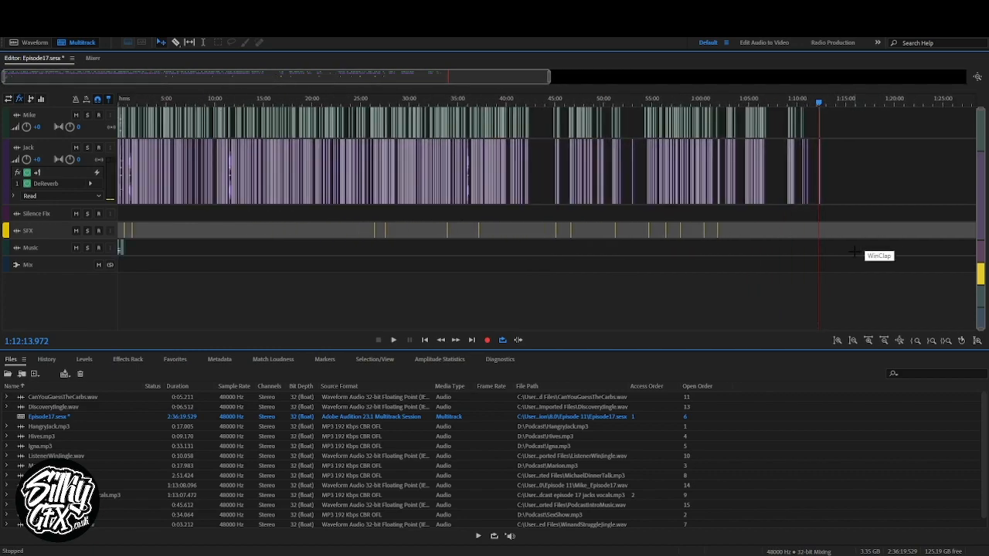
click(336, 172)
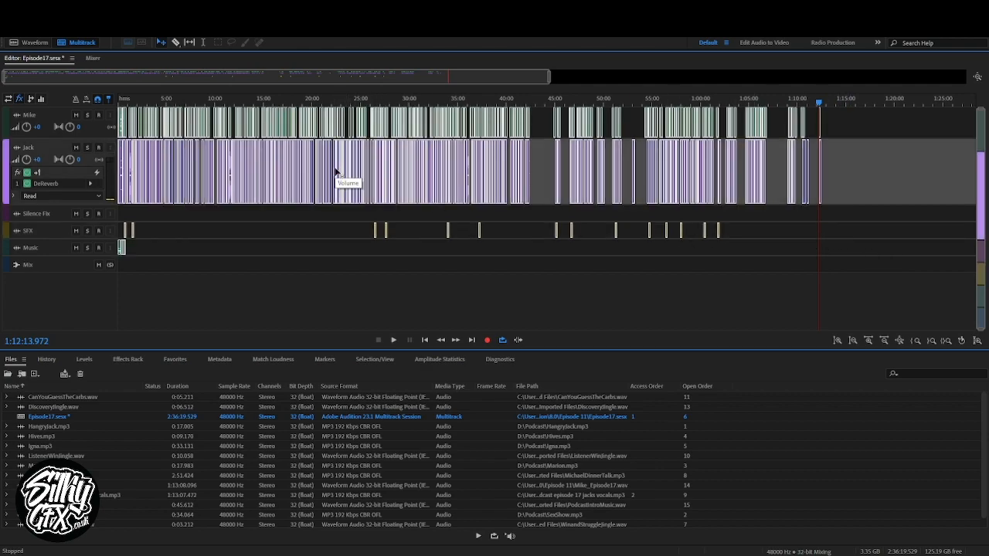
click(265, 214)
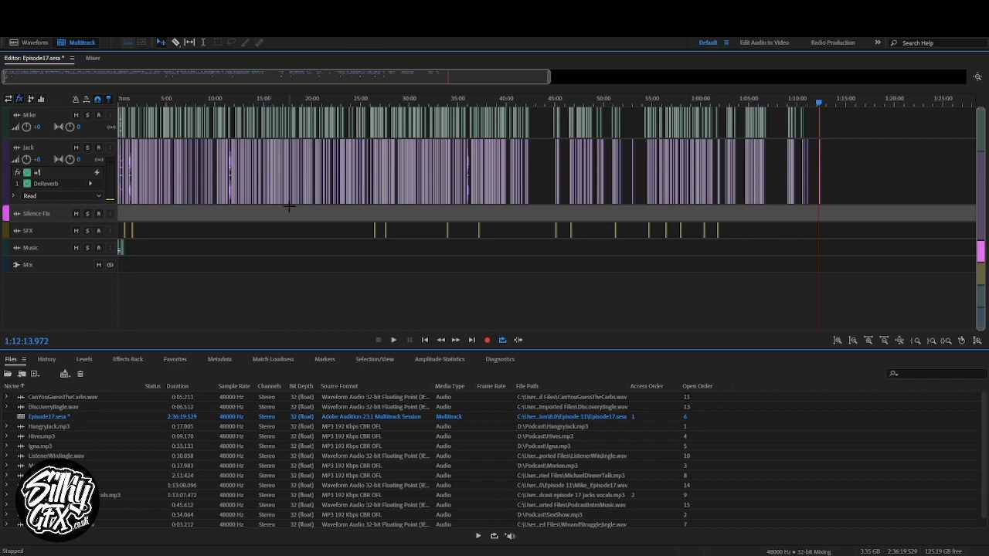
Export a mixdown of the entire session as Episode17_mixdown.mp3 in MP3 format to D:\Podcast
click(290, 203)
right_click(293, 178)
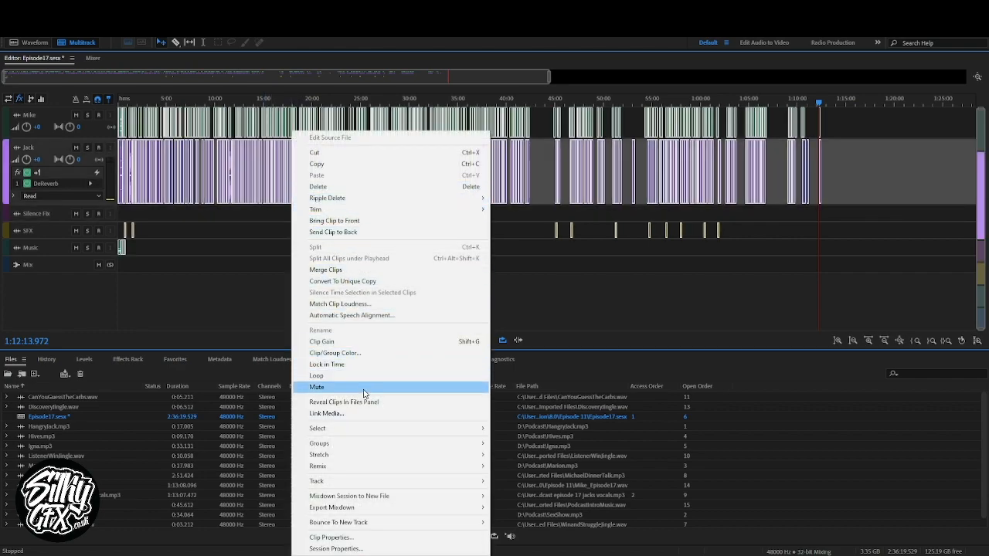
mouse_move(378, 508)
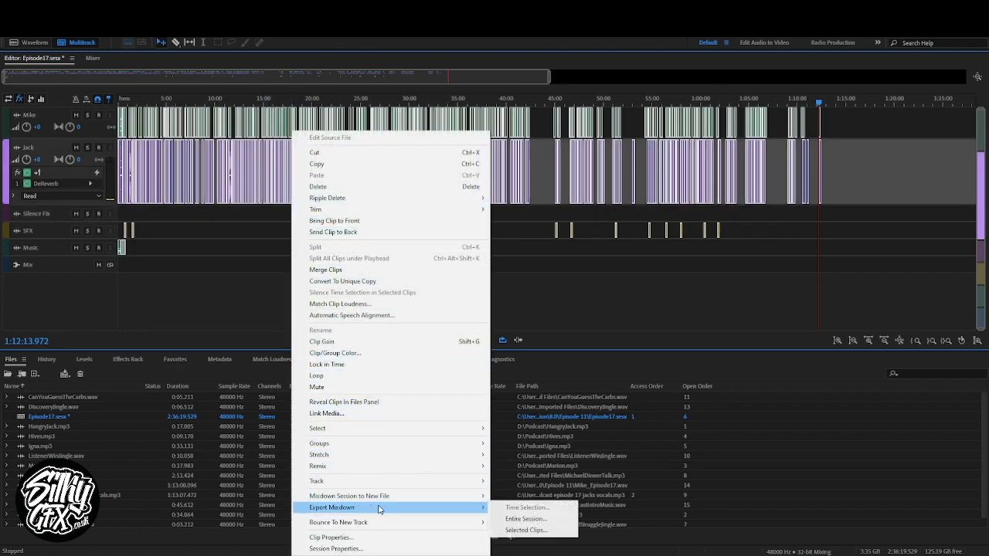
click(527, 522)
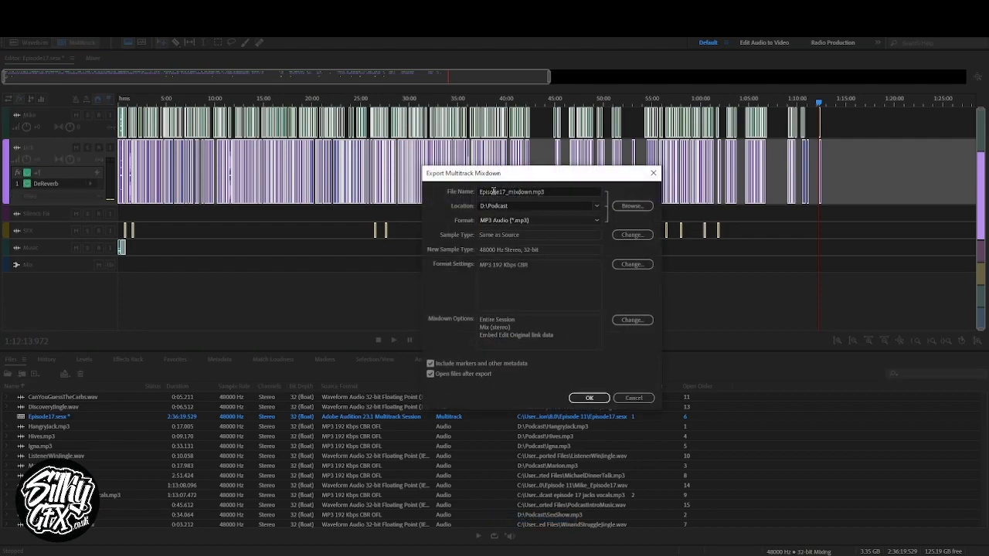
click(592, 398)
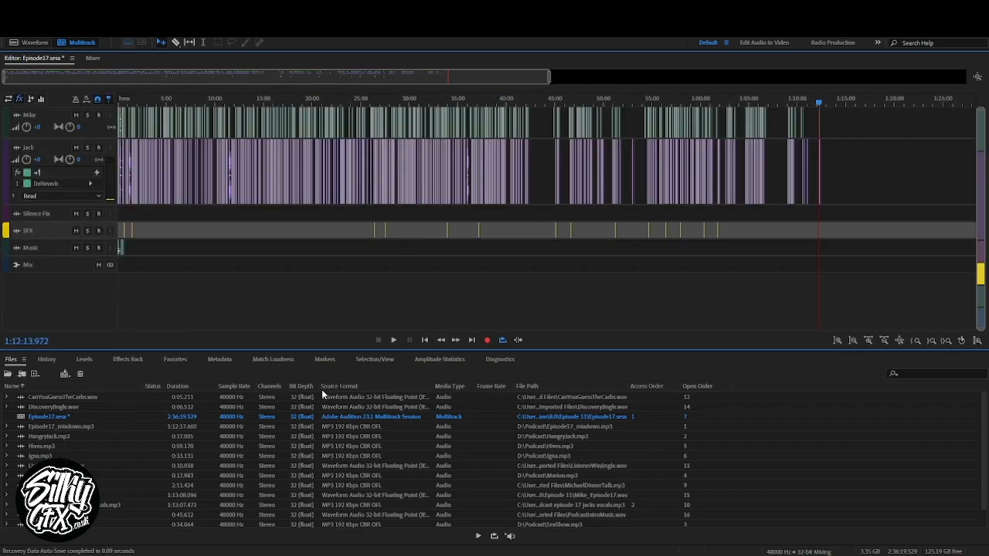
Open the exported Episode17_mixdown.mp3 for waveform editing
scroll(119, 467, down, 1)
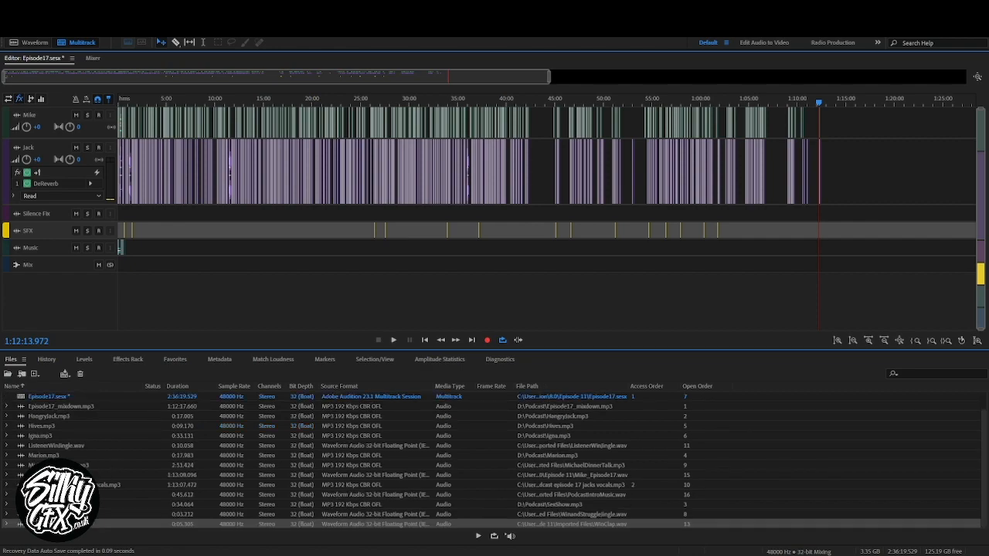
click(59, 475)
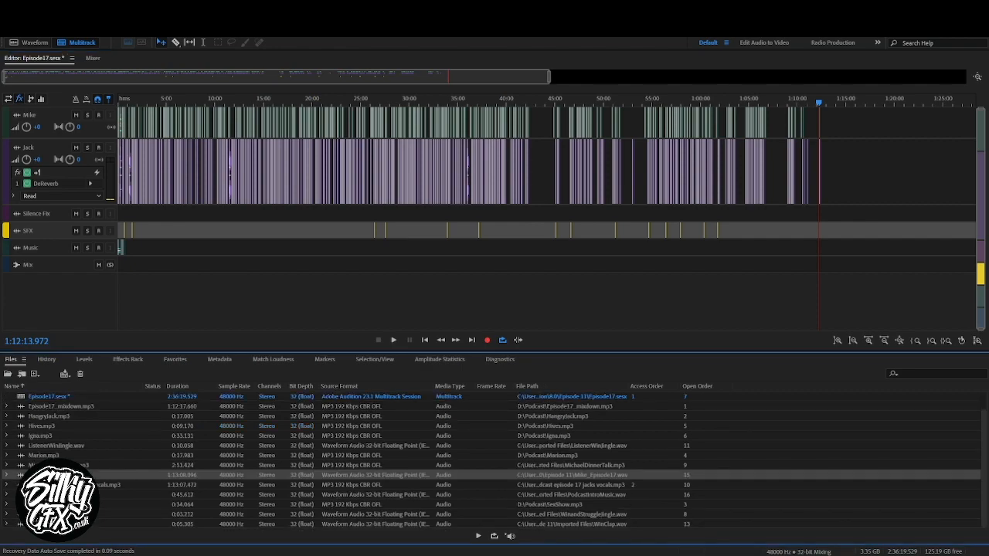
scroll(59, 476, up, 1)
double_click(60, 427)
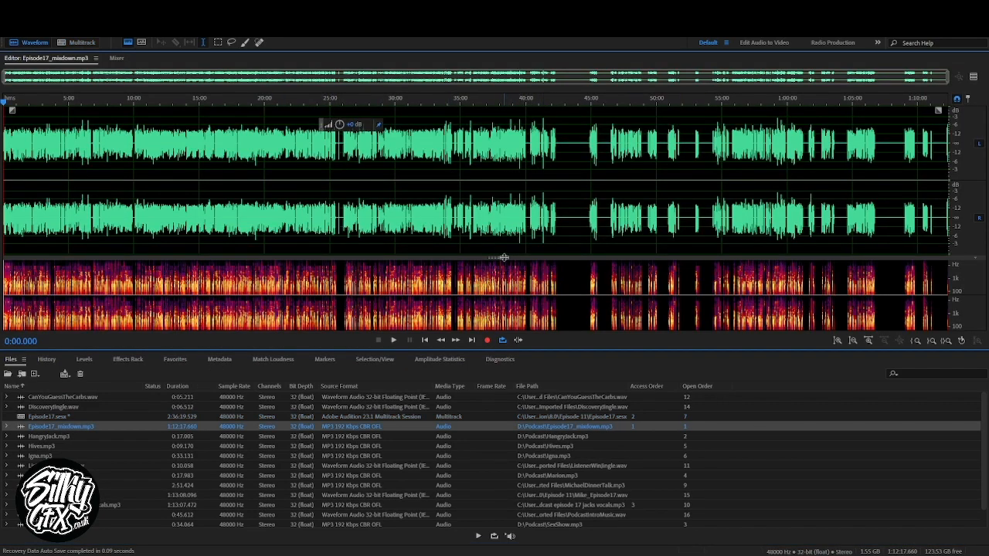
Scan the mixdown with the Delete Silence diagnostic, keeping the fix method at Shortening Silence to 80 ms
click(499, 360)
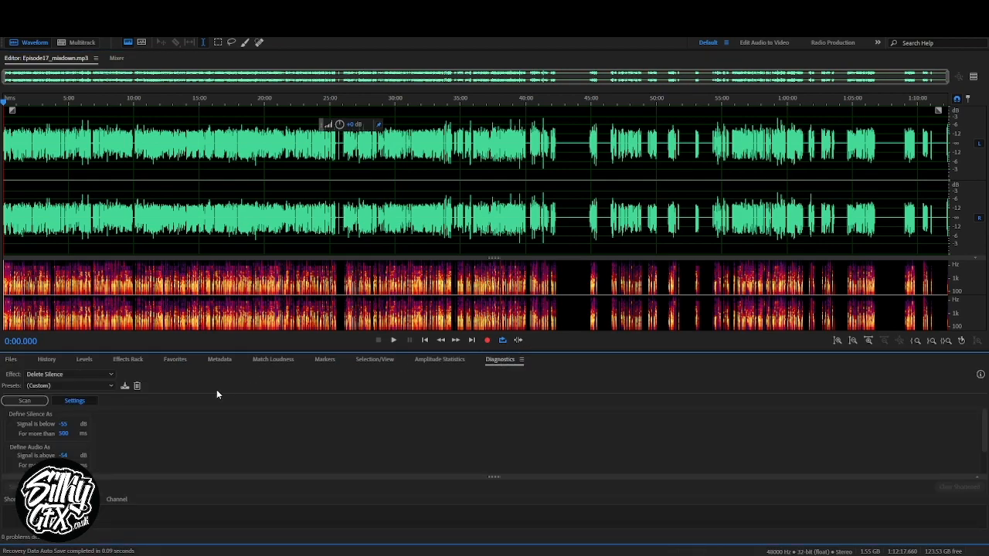
click(78, 378)
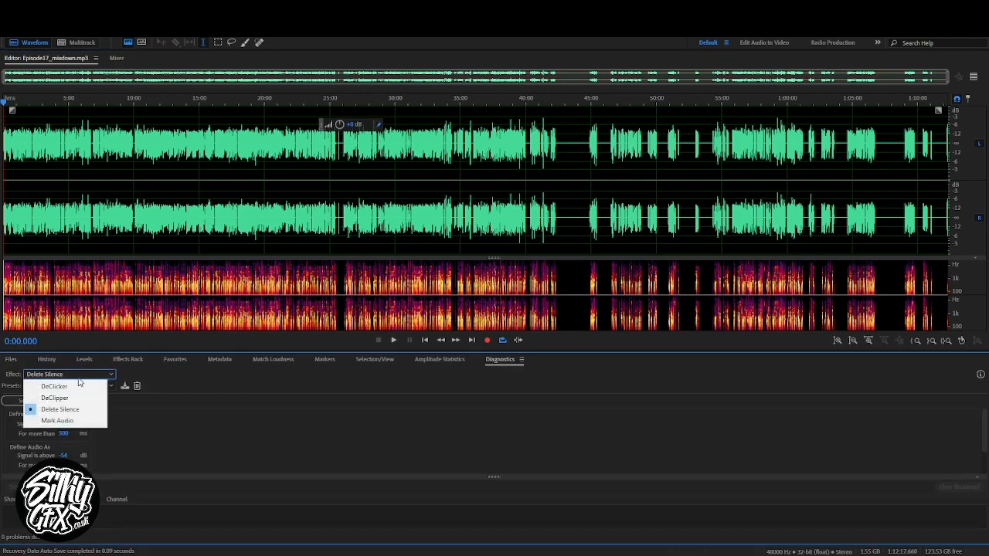
click(82, 379)
scroll(137, 407, down, 2)
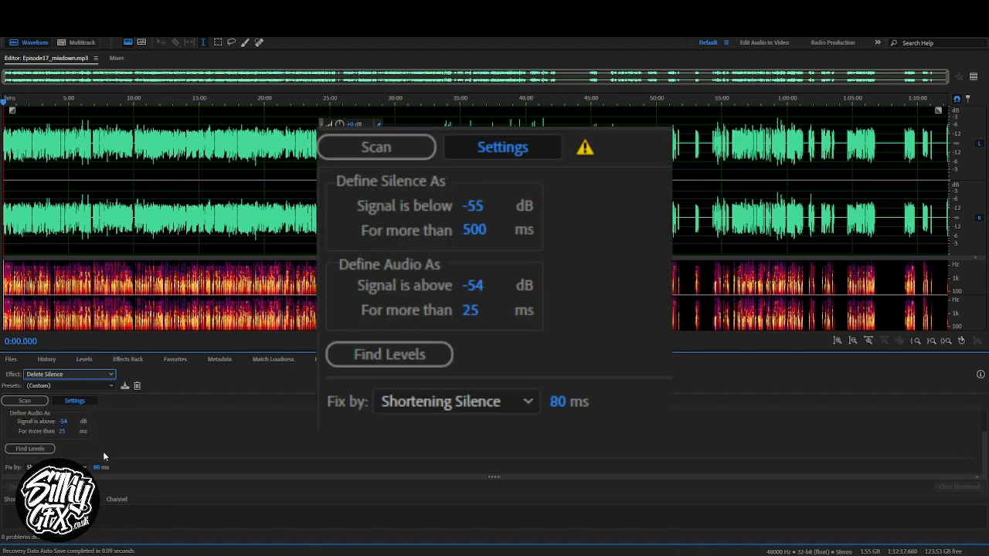
click(31, 401)
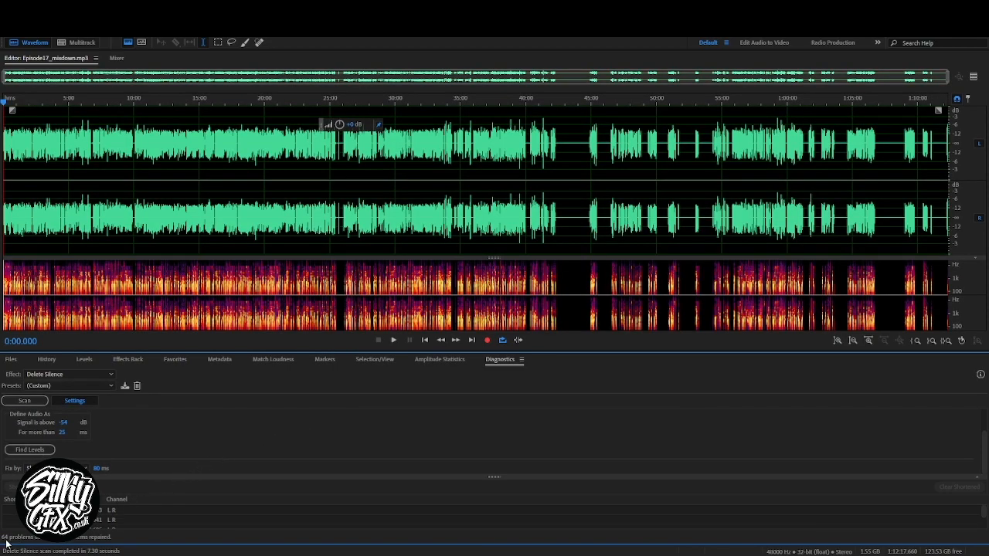
Shorten all detected silences in the mixdown and check its end time before and after
click(945, 159)
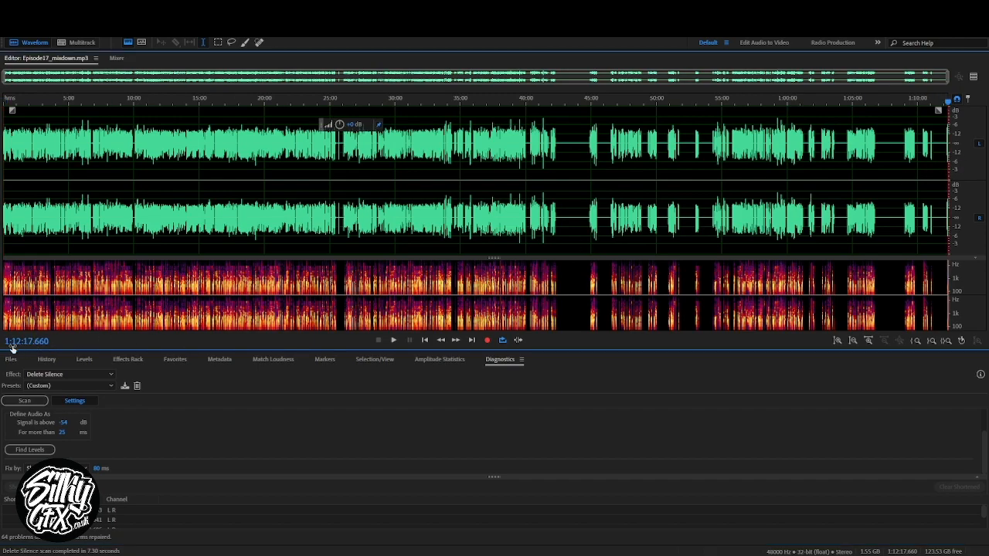
click(517, 202)
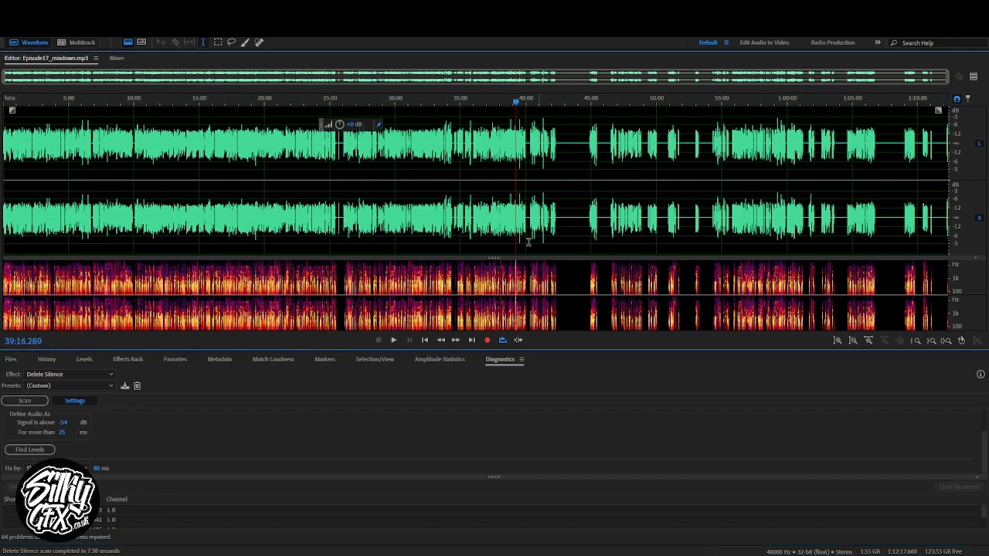
click(294, 399)
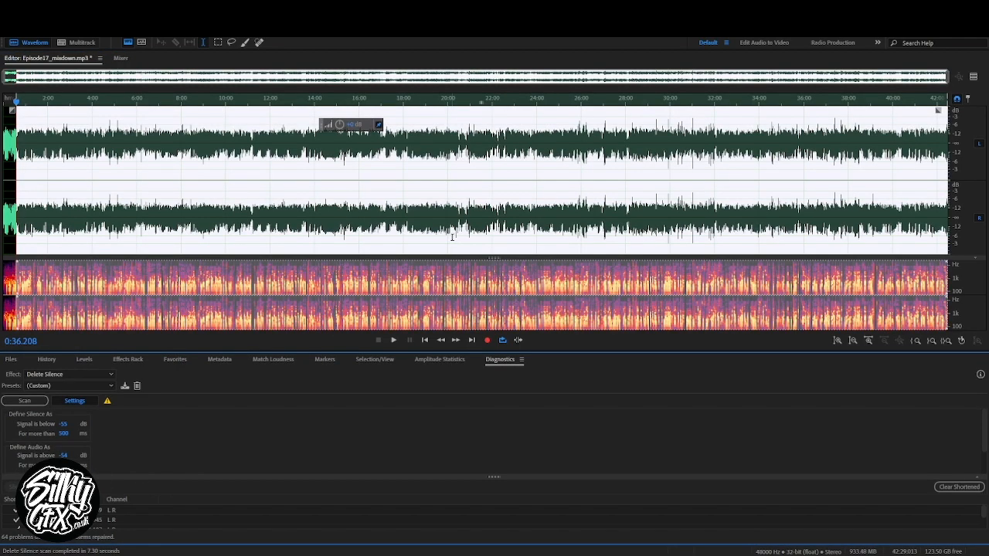
click(310, 167)
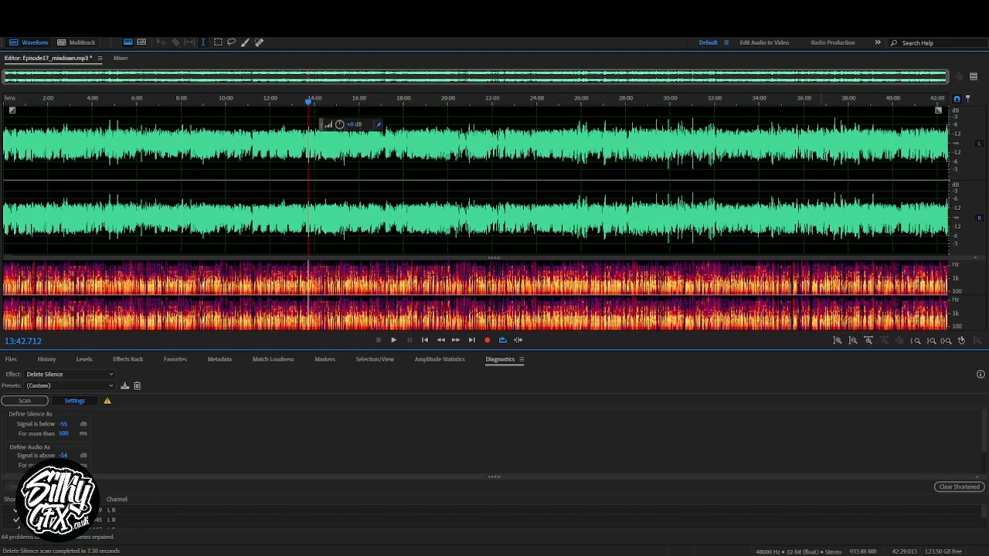
click(949, 148)
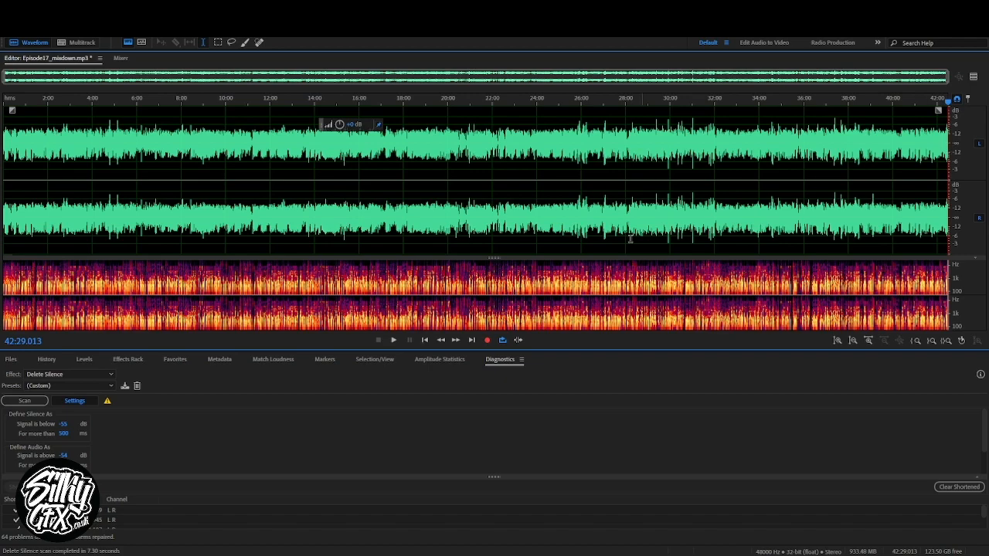
Update the mixdown's ID3 title by changing the episode code to S1E17 and removing the topic text "Libre 2 Update"
click(220, 360)
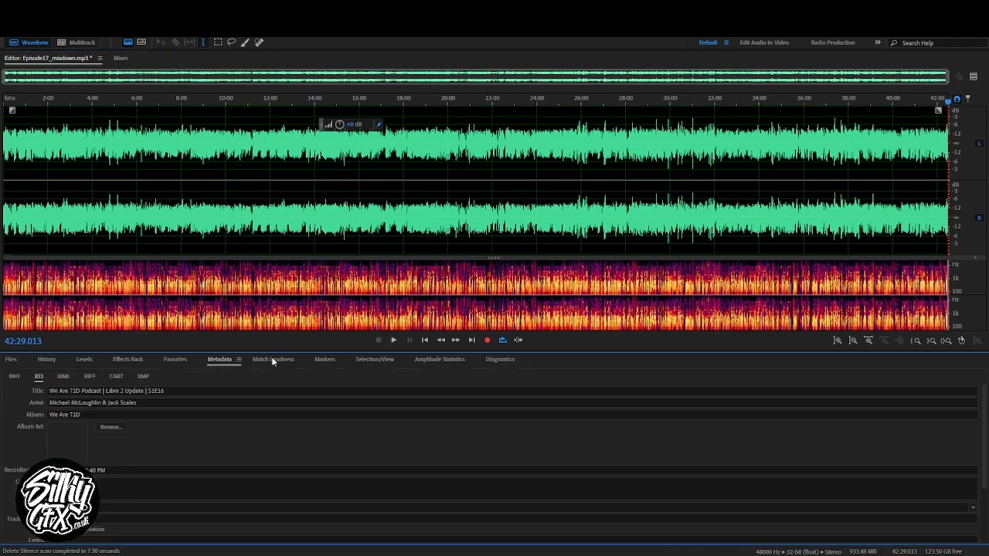
click(210, 392)
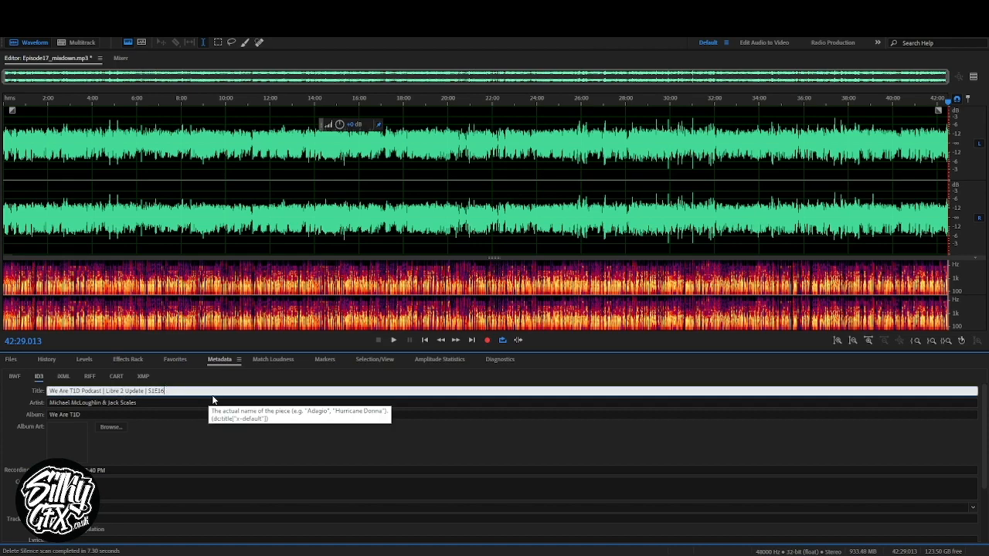
key(BackSpace)
text(7)
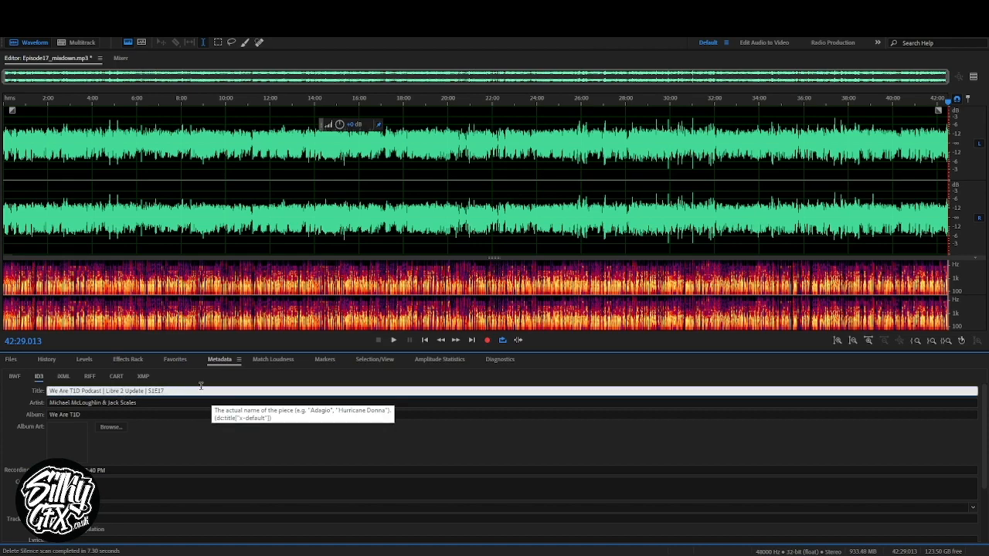
key(Return)
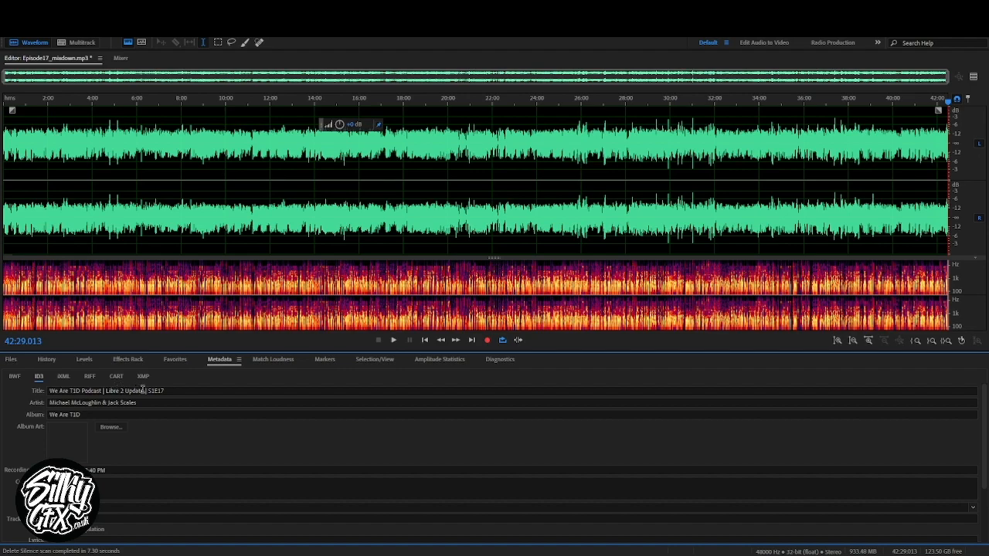
drag(144, 391, 109, 391)
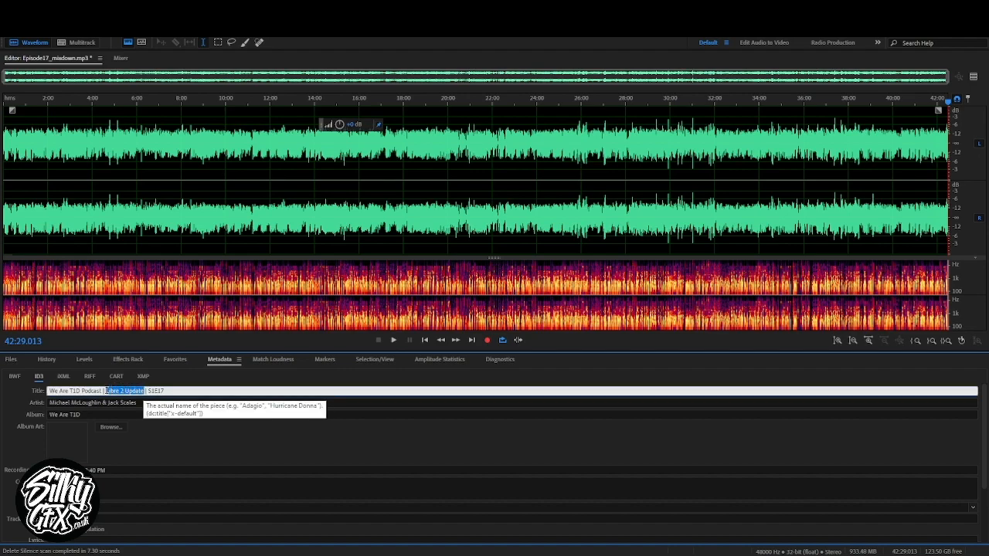
key(BackSpace)
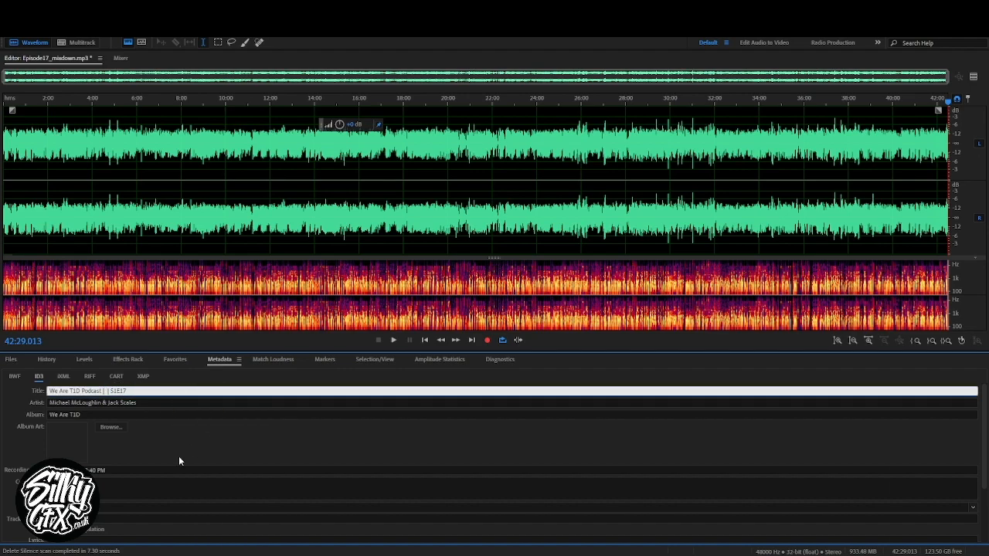
click(102, 518)
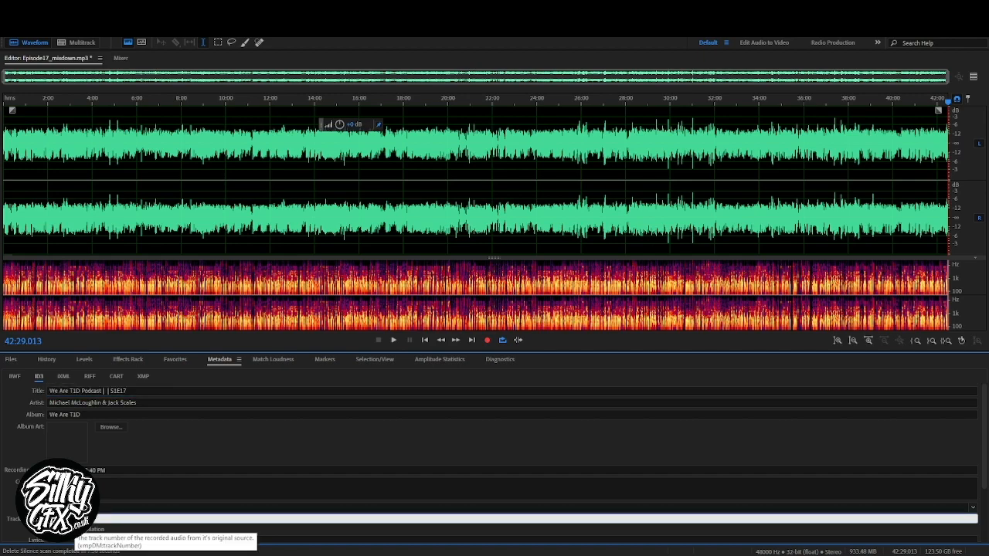
click(169, 461)
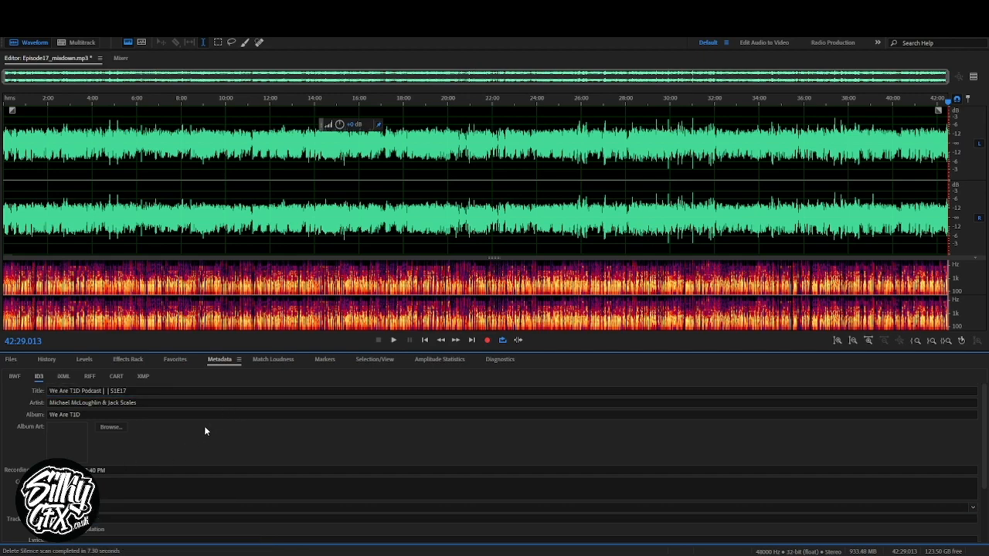
Clear the recording date in the ID3 metadata and save the mixdown file
click(133, 470)
key(BackSpace)
key(BackSpace)
key(BackSpace)
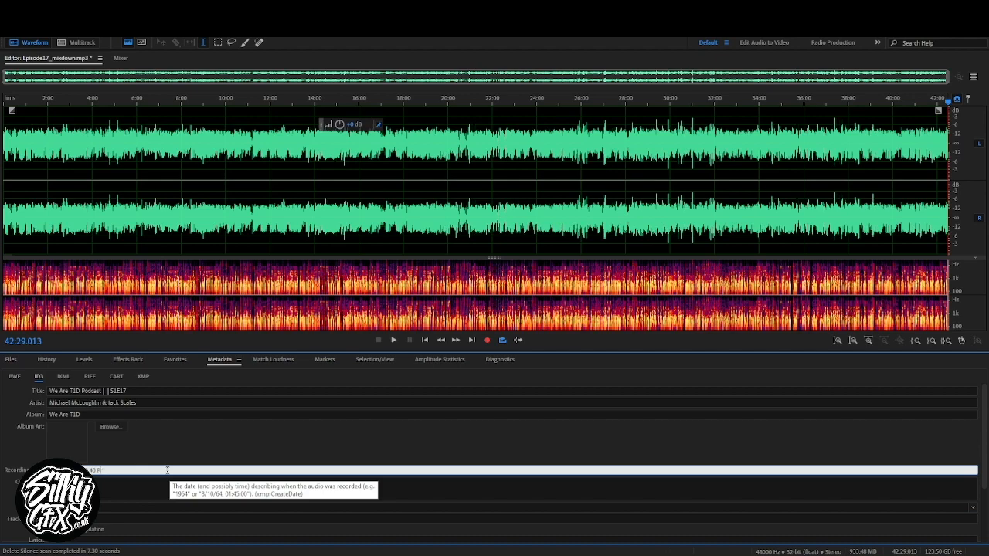
key(BackSpace)
key(BackSpace)
key(BackSpace)
key(BackSpace)
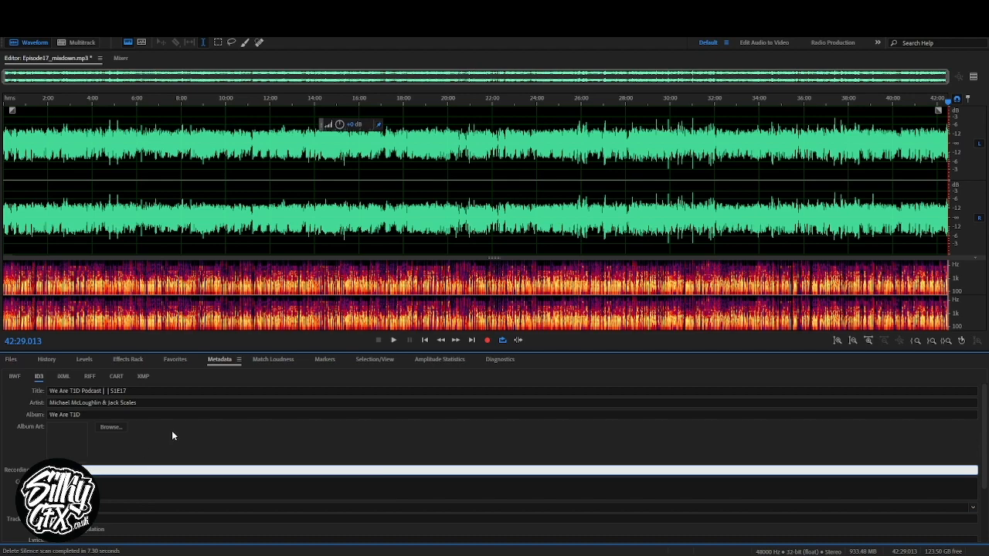
click(172, 435)
click(436, 210)
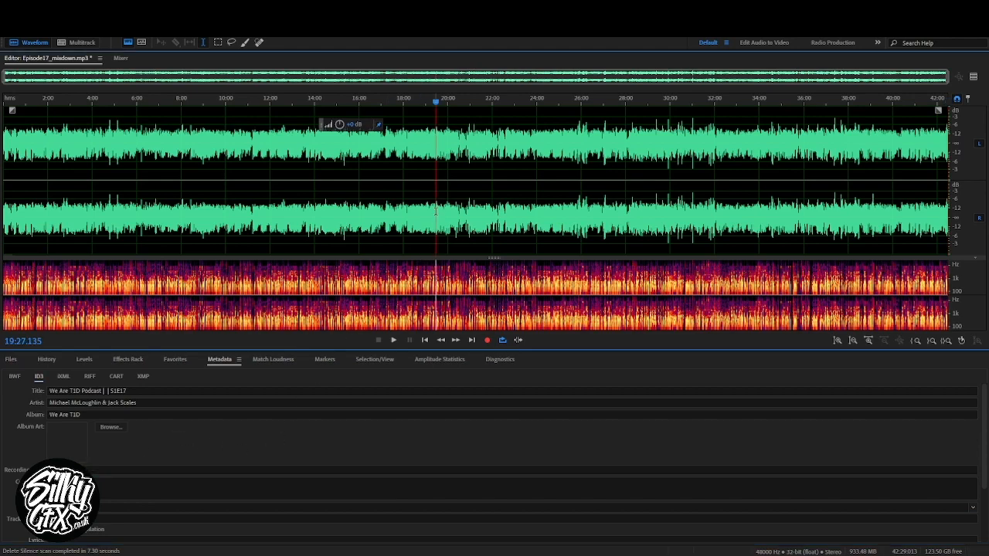
key(ctrl+s)
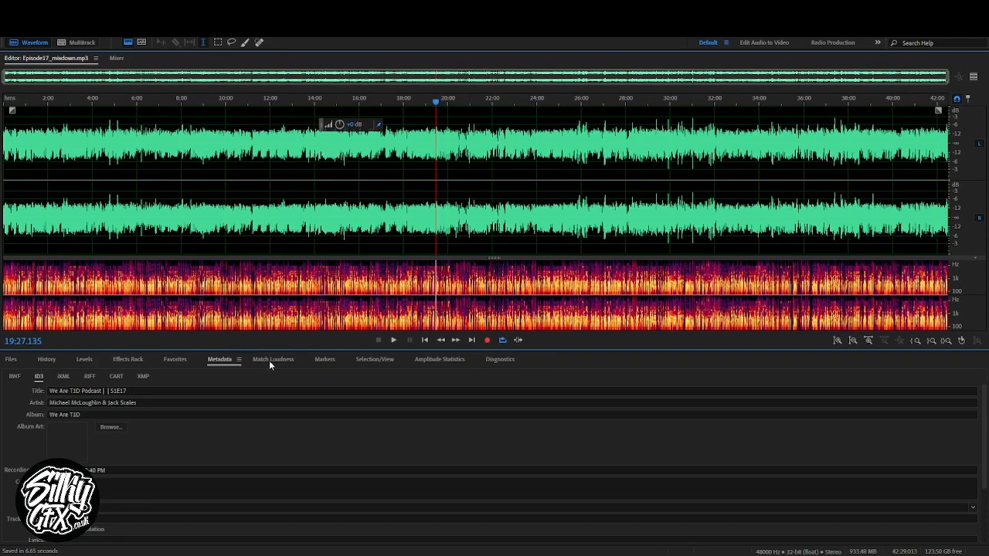
Add Episode17_mixdown.mp3 to the Match Loudness list and select it there
click(11, 359)
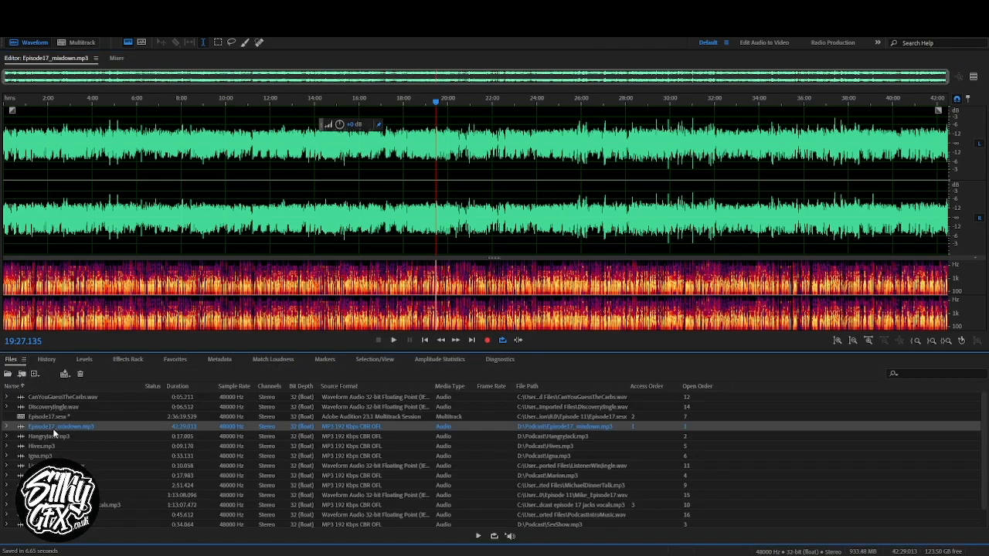
drag(55, 426, 160, 428)
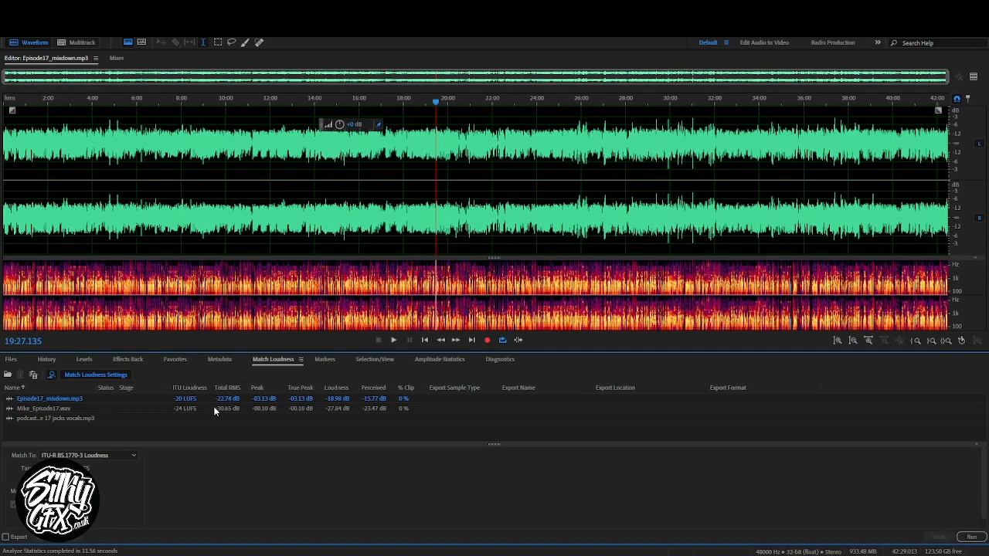
click(203, 402)
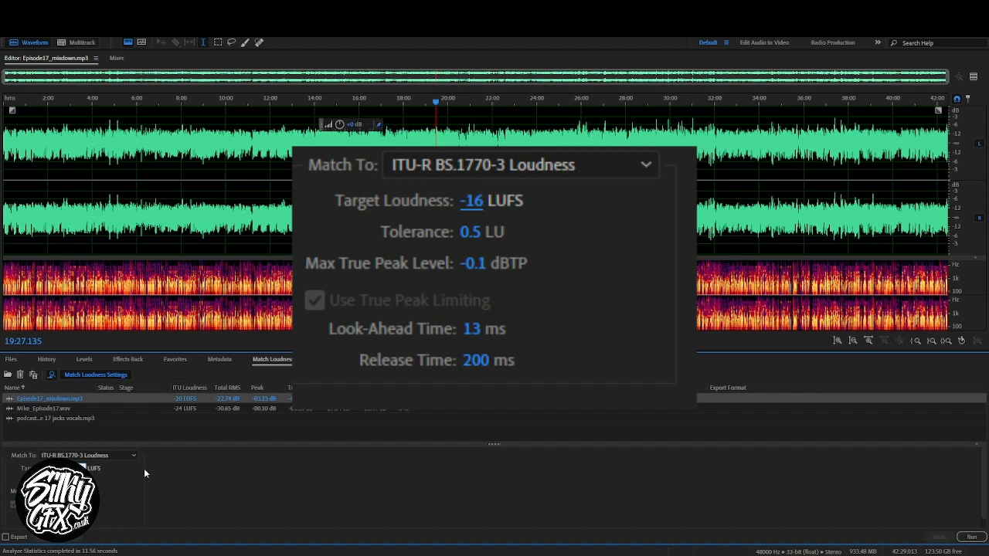
Run loudness matching to ITU-R BS.1770-3 Loudness with a target of -16 LUFS, and deselect the processed waveform
key(Return)
click(970, 537)
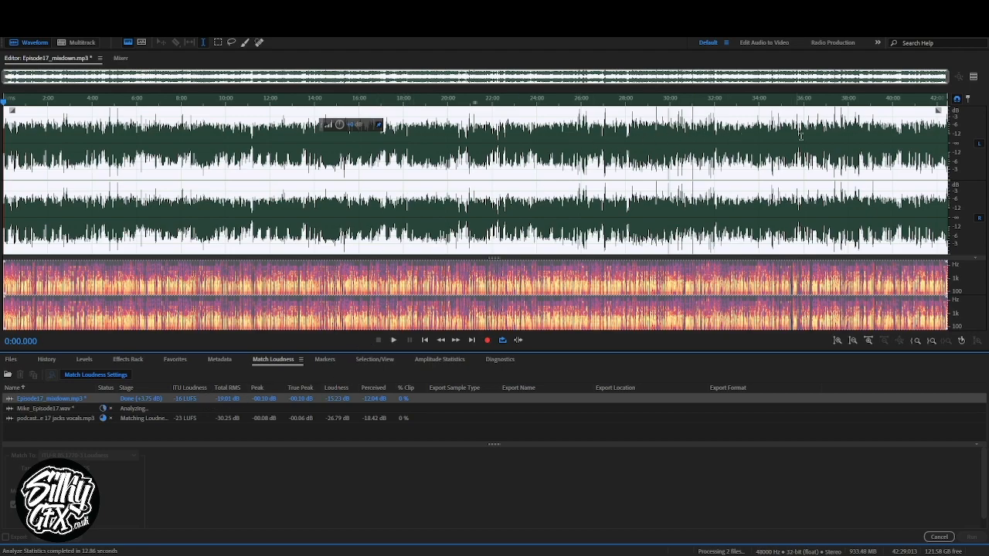
click(838, 131)
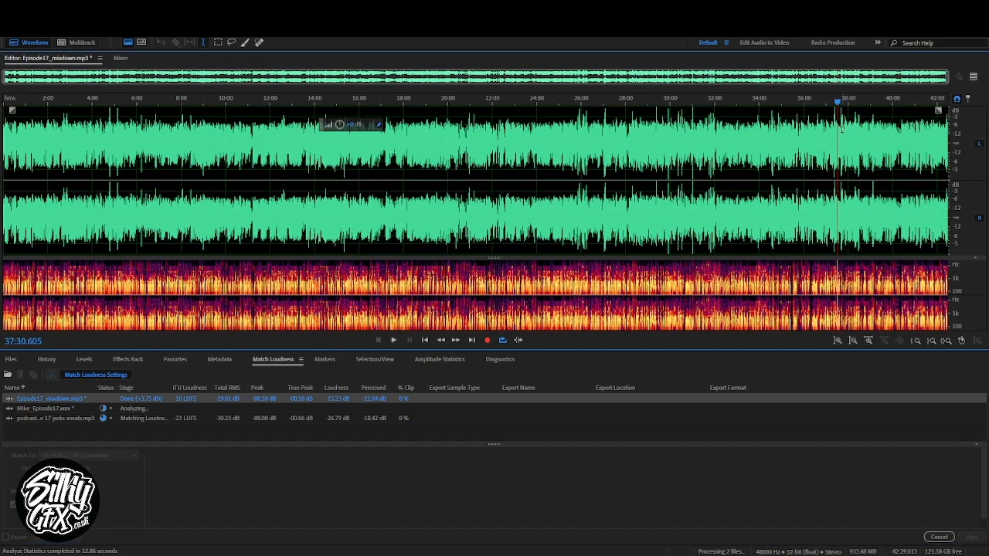